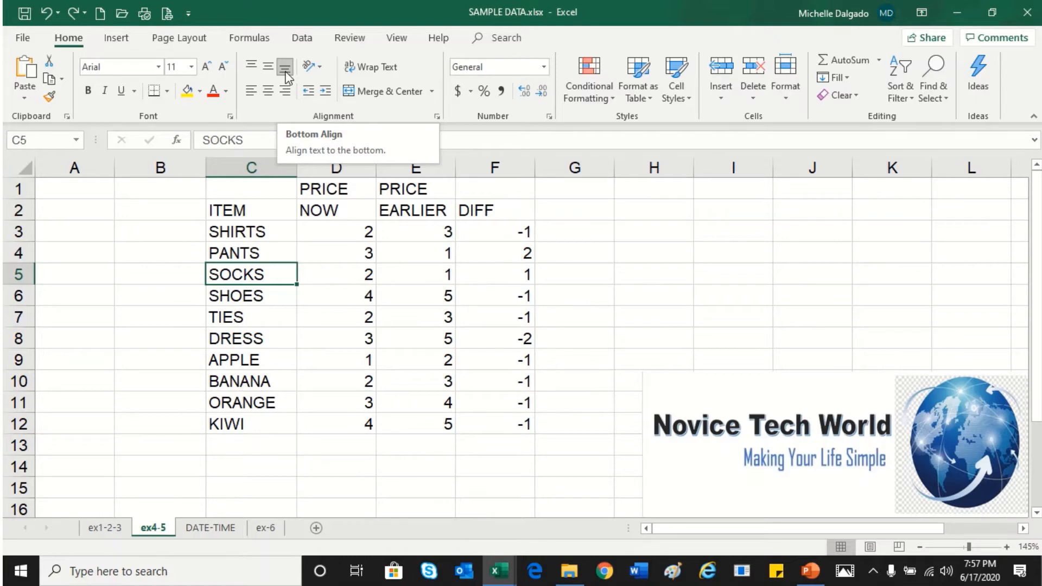
# Make row 2, holding the ITEM header, taller
pyautogui.click(260, 209)
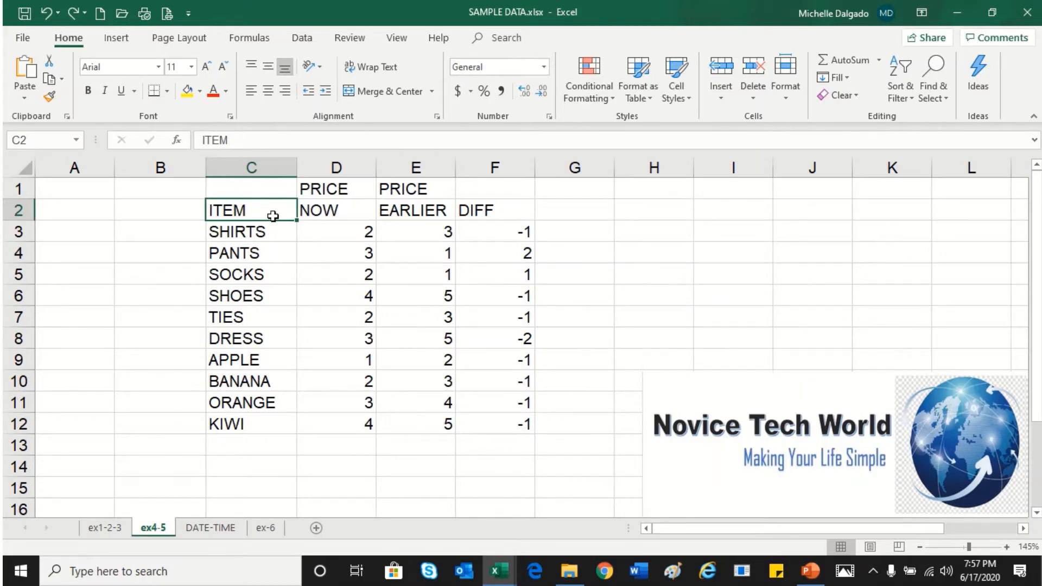
pyautogui.moveTo(33, 220); pyautogui.dragTo(30, 257)
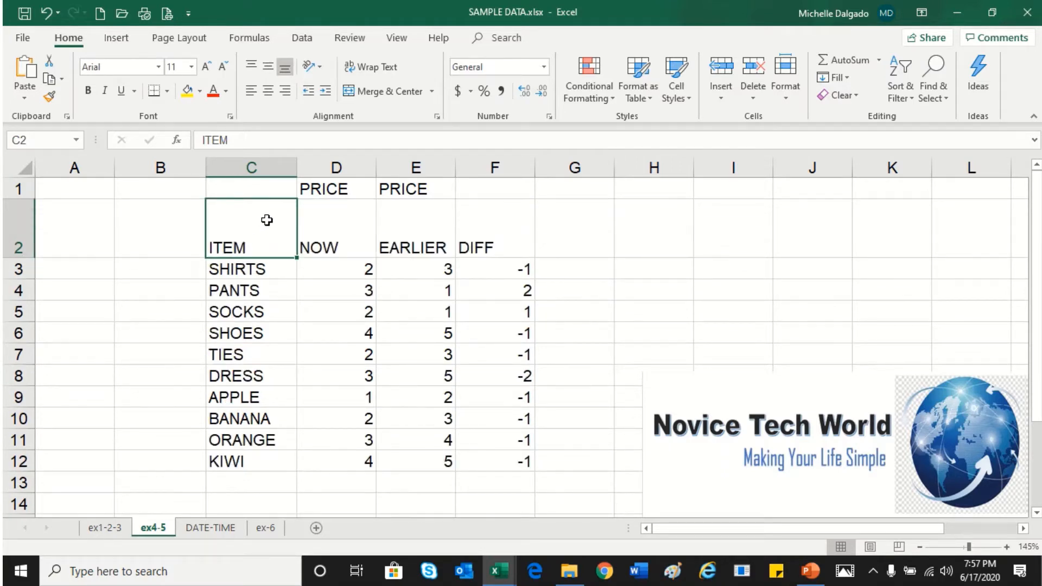
# Try middle, top and bottom vertical alignment on the ITEM header cell
pyautogui.click(269, 69)
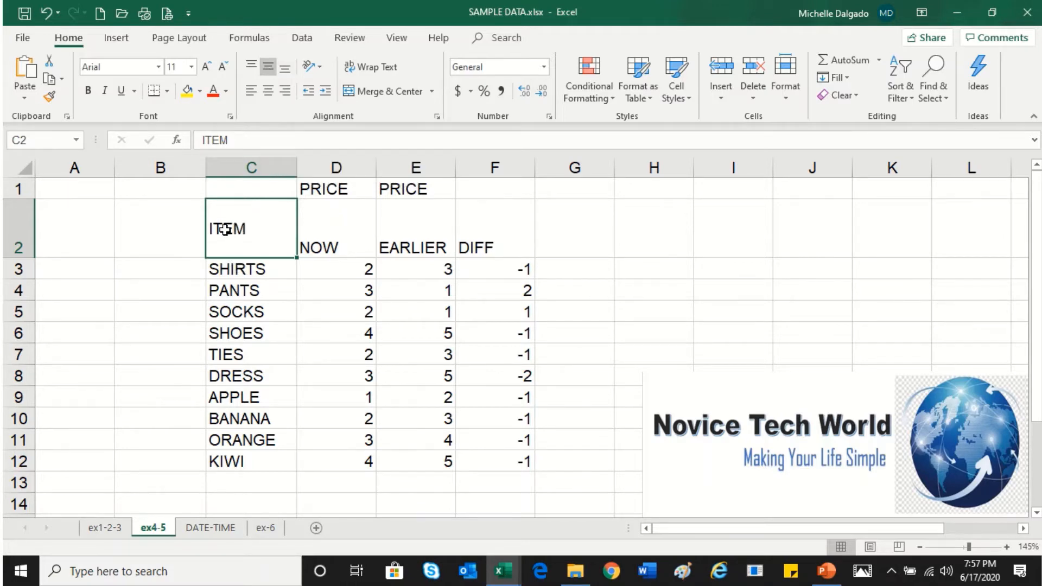
pyautogui.click(250, 69)
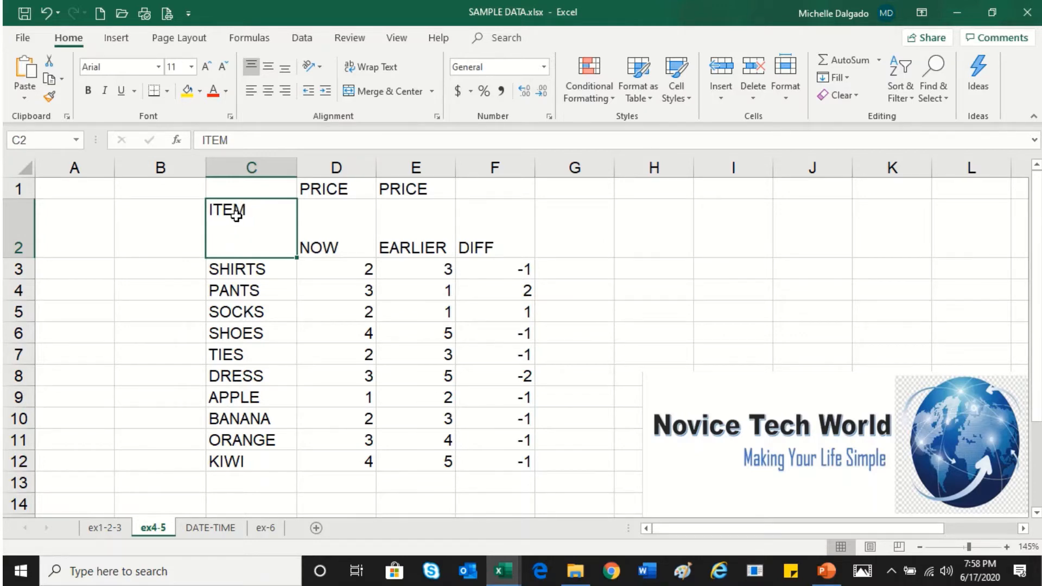
pyautogui.click(269, 67)
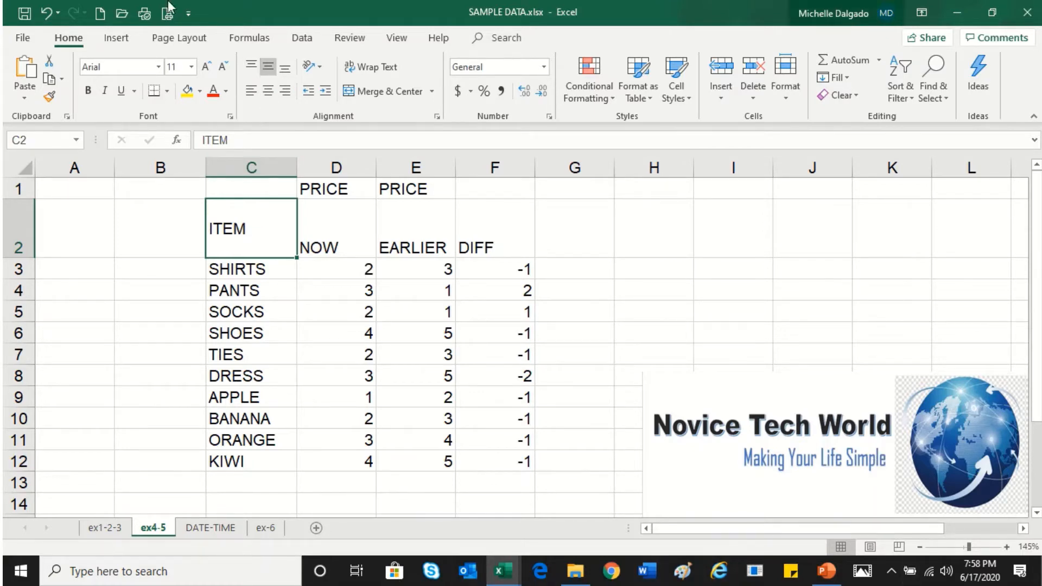
pyautogui.click(285, 68)
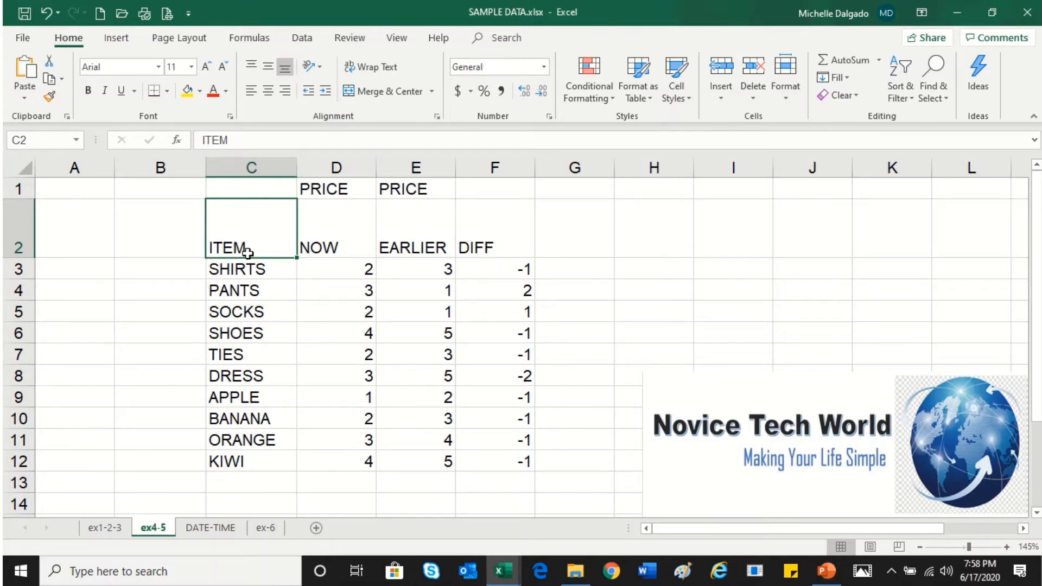
# Center the ITEM header cell both horizontally and vertically
pyautogui.click(267, 99)
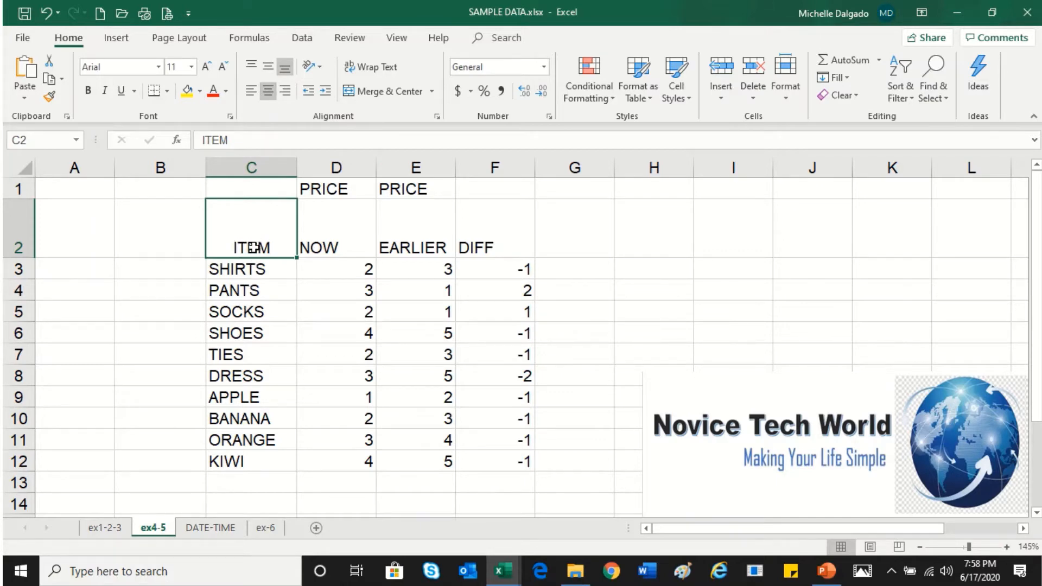
pyautogui.click(285, 91)
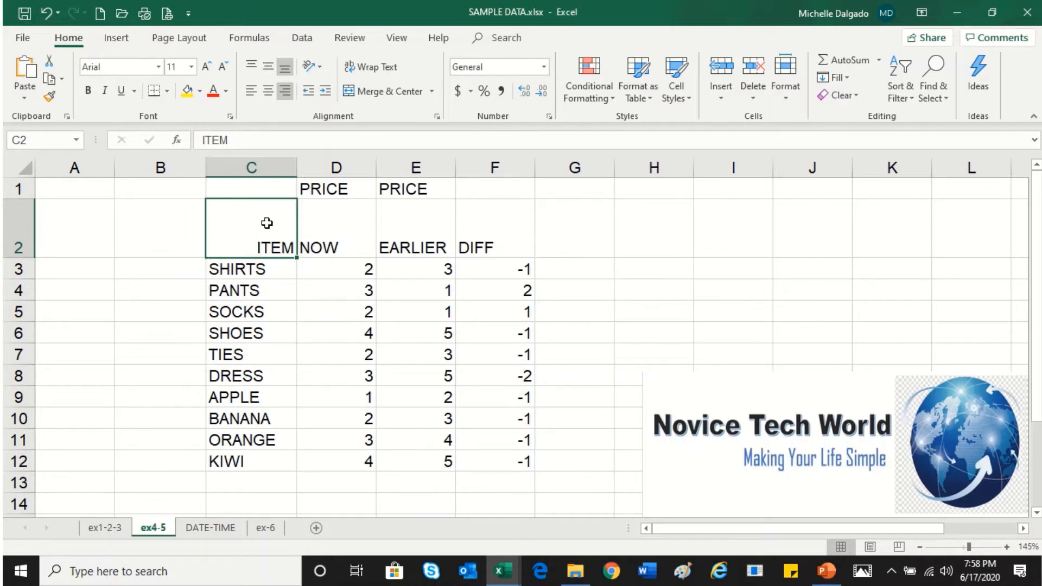
pyautogui.click(268, 91)
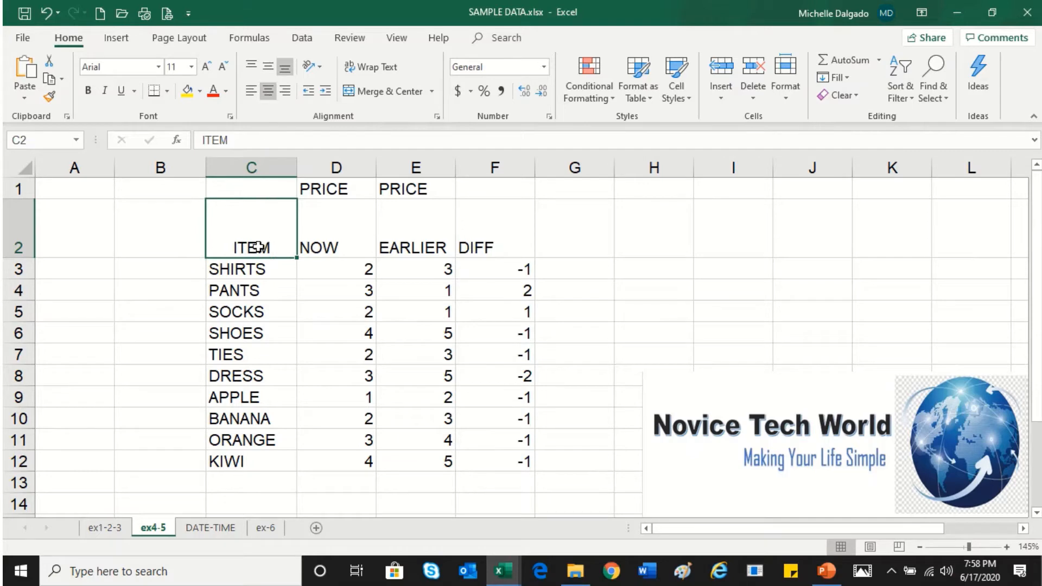
pyautogui.click(268, 68)
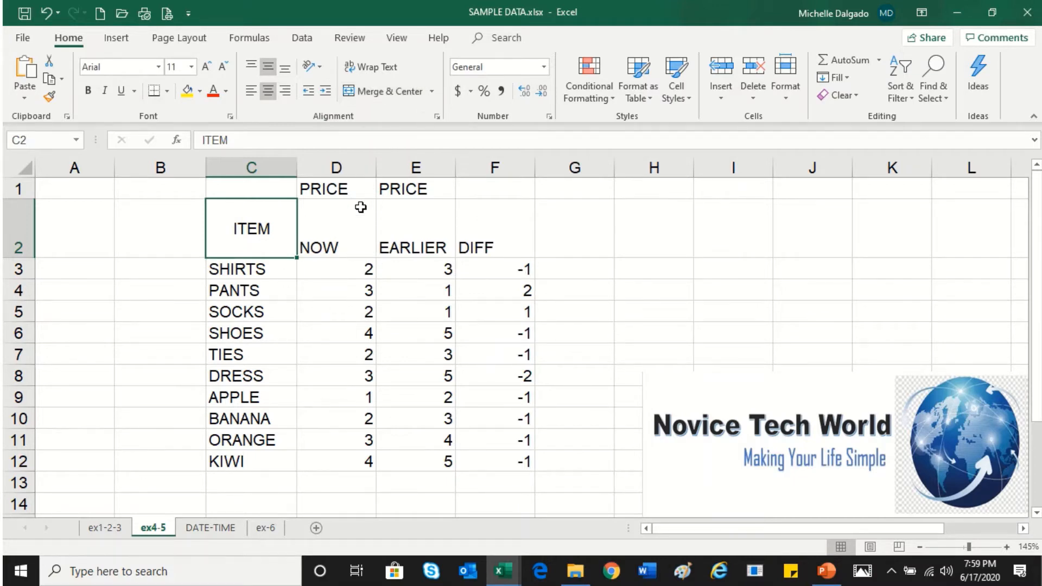
# Merge and center the two PRICE cells in D1:E1 into a single heading, accepting the merge warning
pyautogui.click(349, 234)
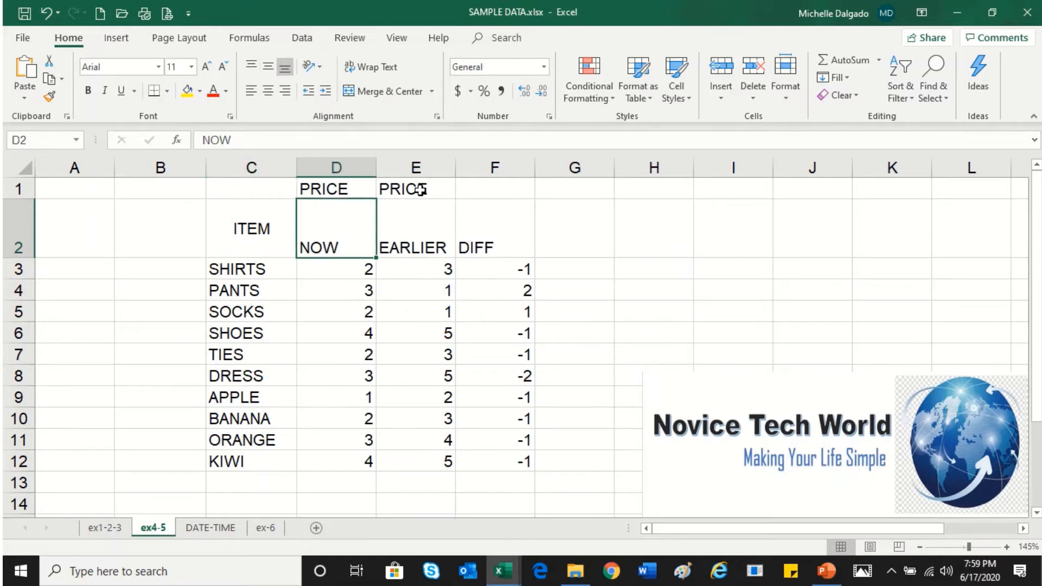
pyautogui.click(420, 242)
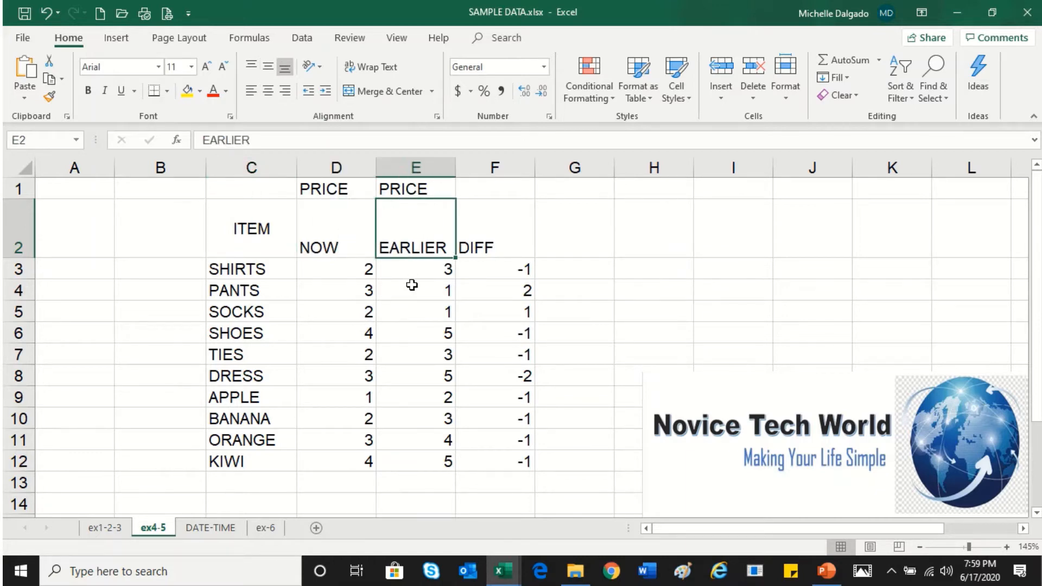
pyautogui.click(353, 191)
pyautogui.moveTo(353, 191); pyautogui.dragTo(412, 190)
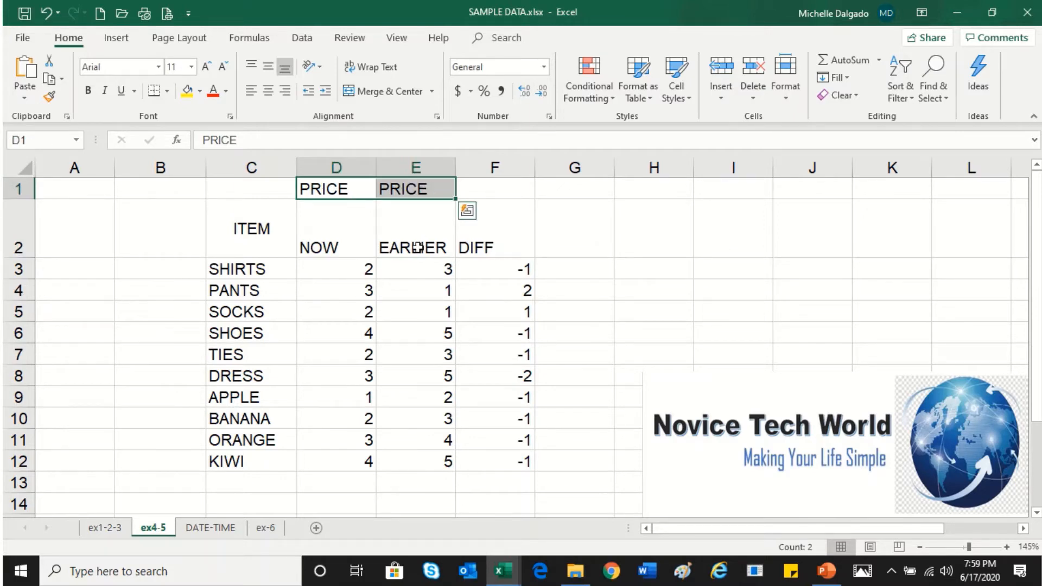
pyautogui.click(412, 92)
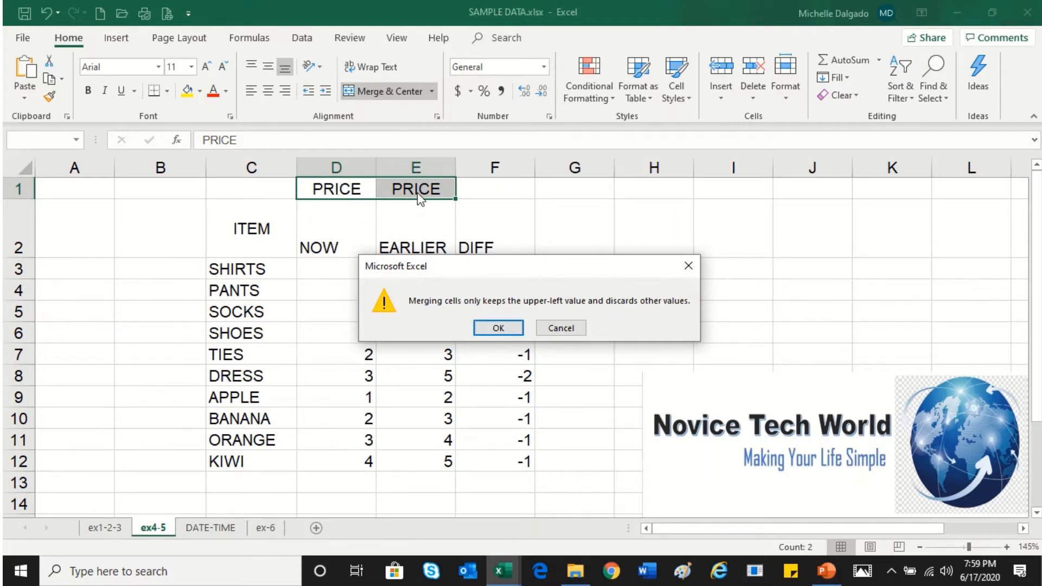
pyautogui.click(498, 328)
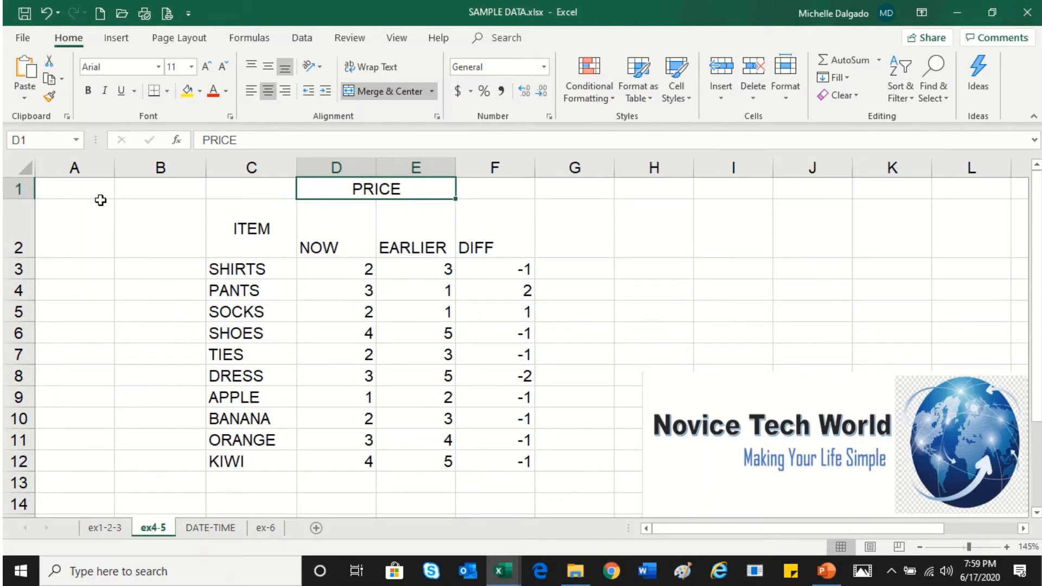
# Insert a new blank row above row 1
pyautogui.click(16, 190)
pyautogui.rightClick(17, 195)
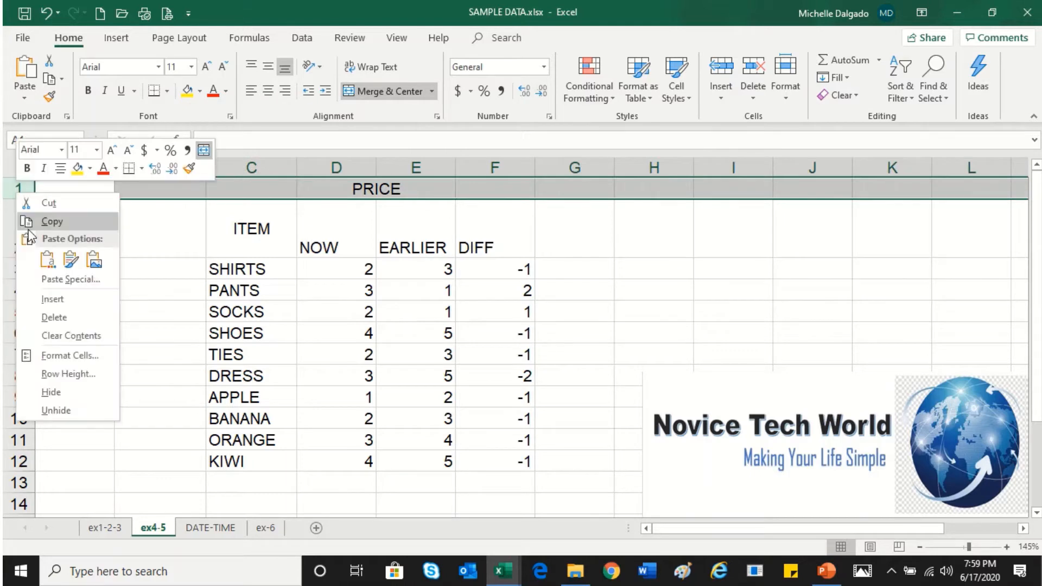
pyautogui.click(52, 299)
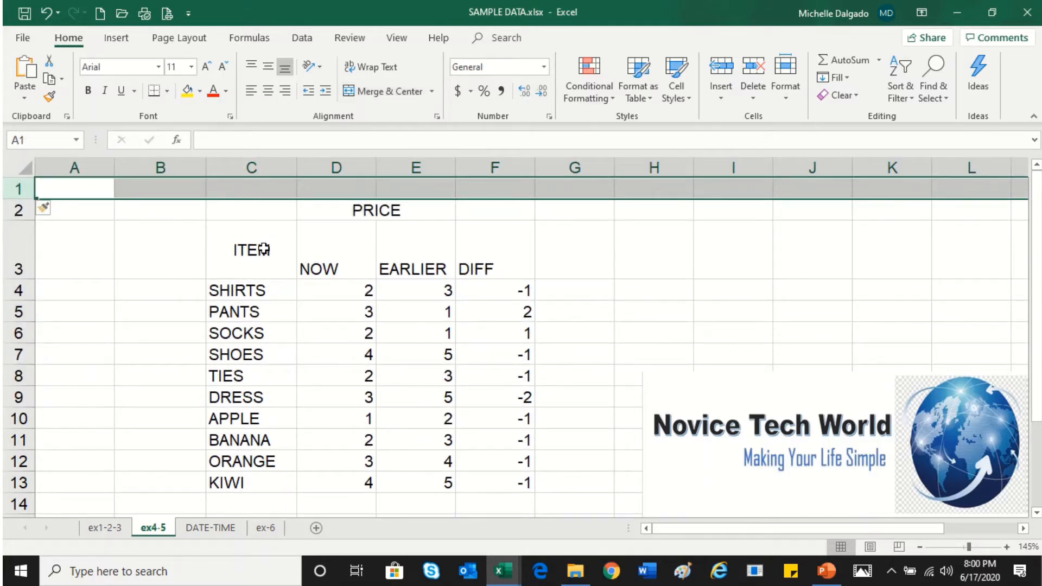
# Enter the title EXPENSE in cell C1
pyautogui.moveTo(260, 212); pyautogui.dragTo(493, 460)
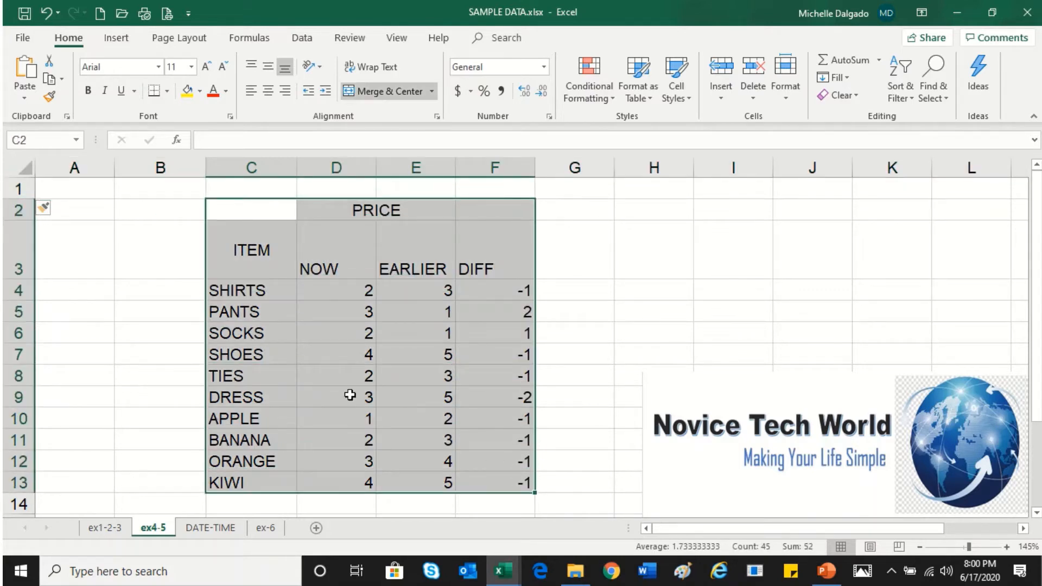
pyautogui.click(275, 184)
pyautogui.write('EXPENSE')
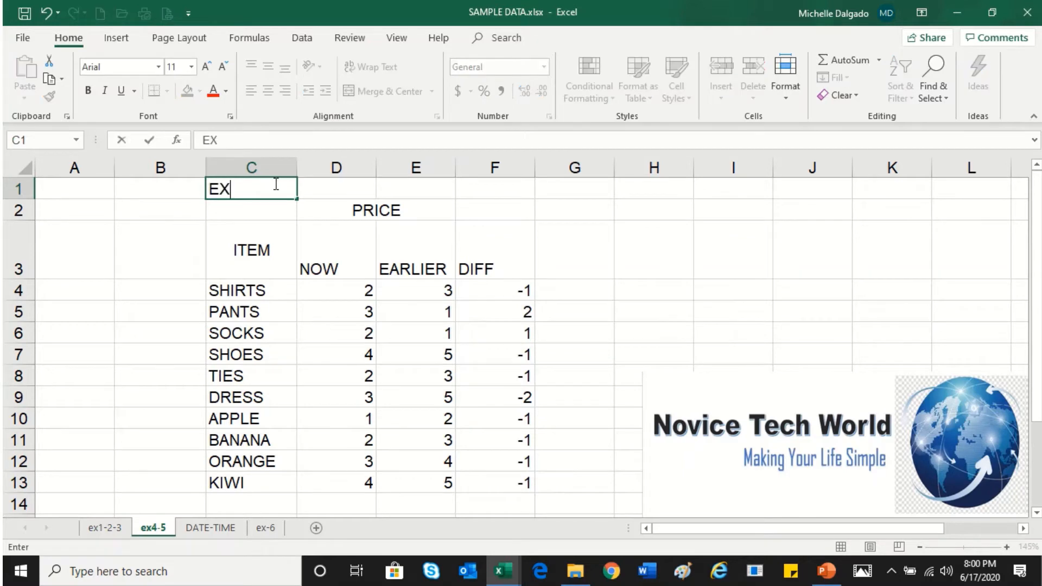
# Merge and center the EXPENSE title across C1:F1
pyautogui.click(302, 258)
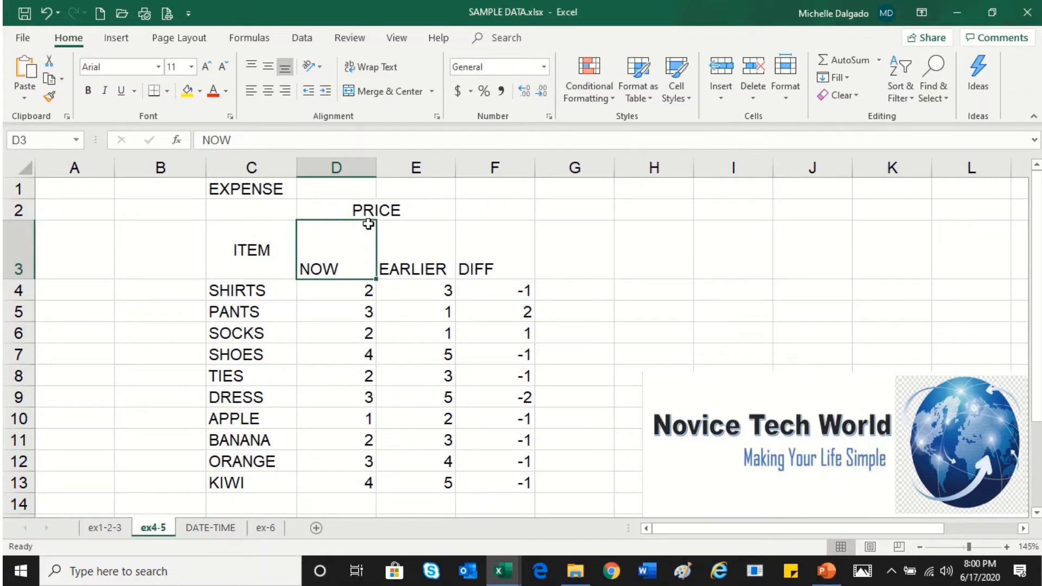
pyautogui.moveTo(266, 210); pyautogui.dragTo(475, 486)
pyautogui.click(276, 189)
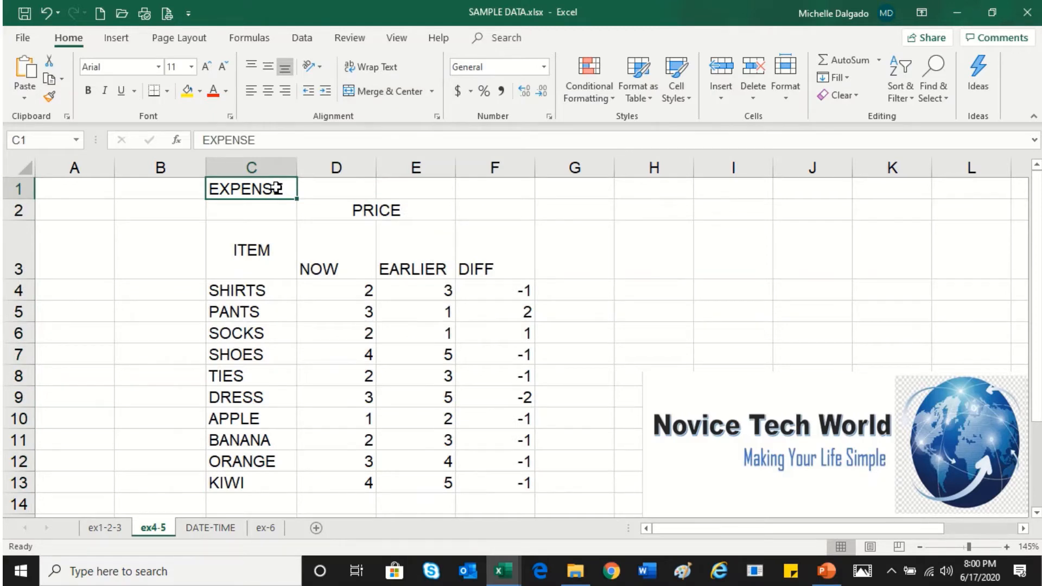
pyautogui.moveTo(277, 187); pyautogui.dragTo(480, 188)
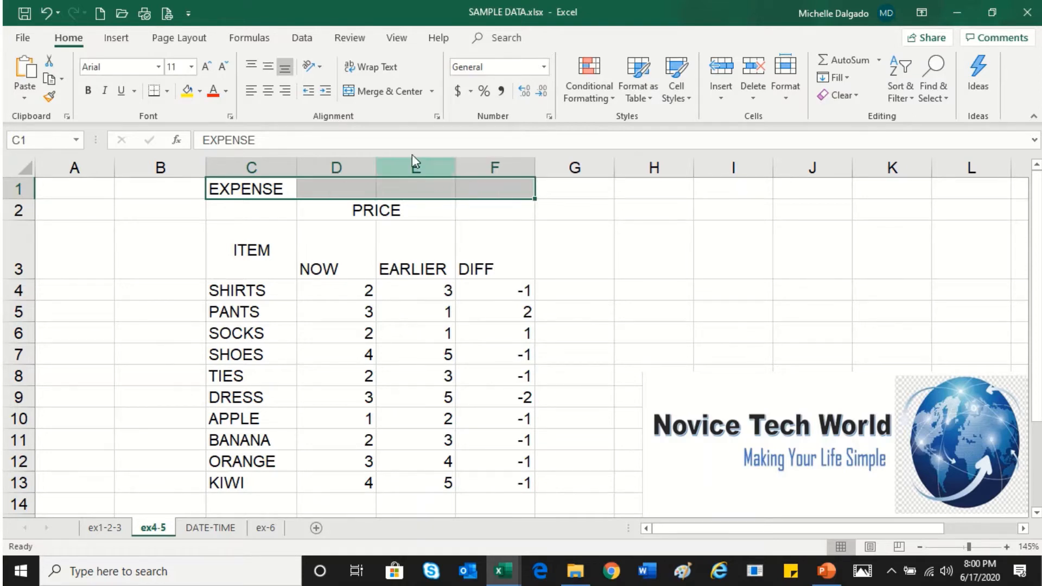
pyautogui.click(401, 92)
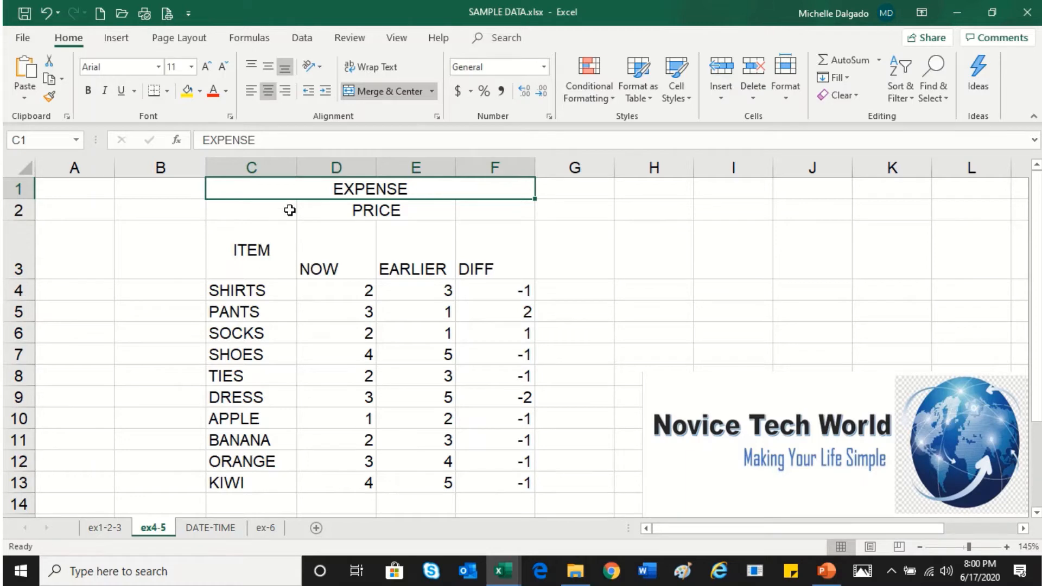
# Edit the C3 header to read ITEM-NAME-DESCRIPTION
pyautogui.click(267, 247)
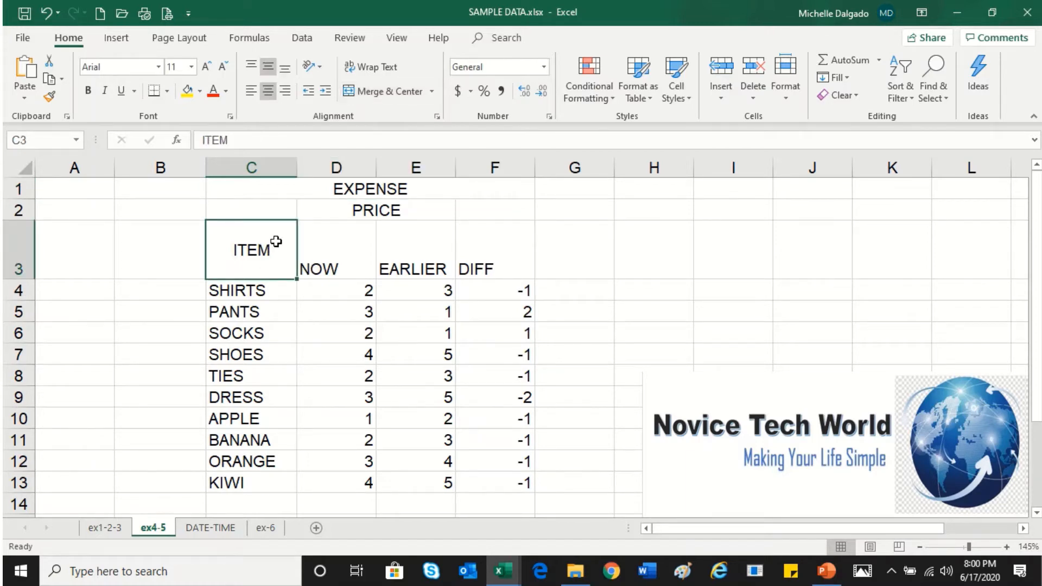
pyautogui.click(275, 144)
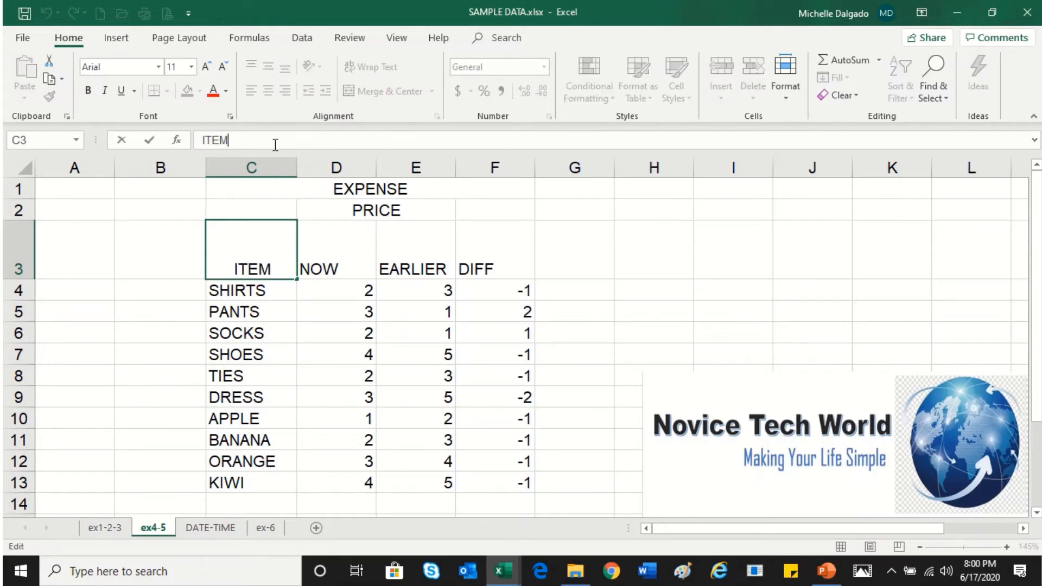
pyautogui.write('-NAEM')
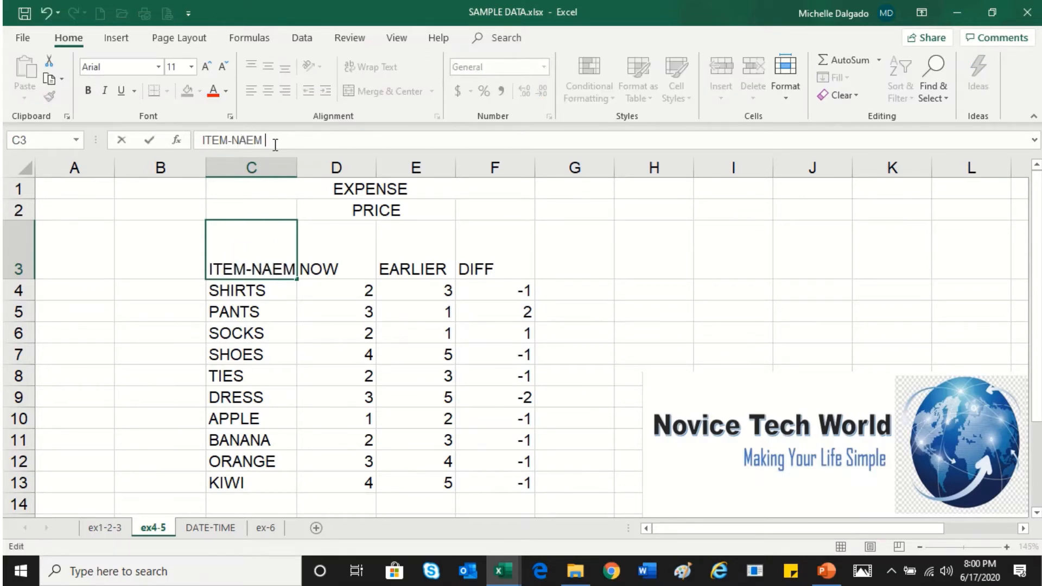
pyautogui.press('BackSpace')
pyautogui.press('BackSpace')
pyautogui.write('ME0DESC')
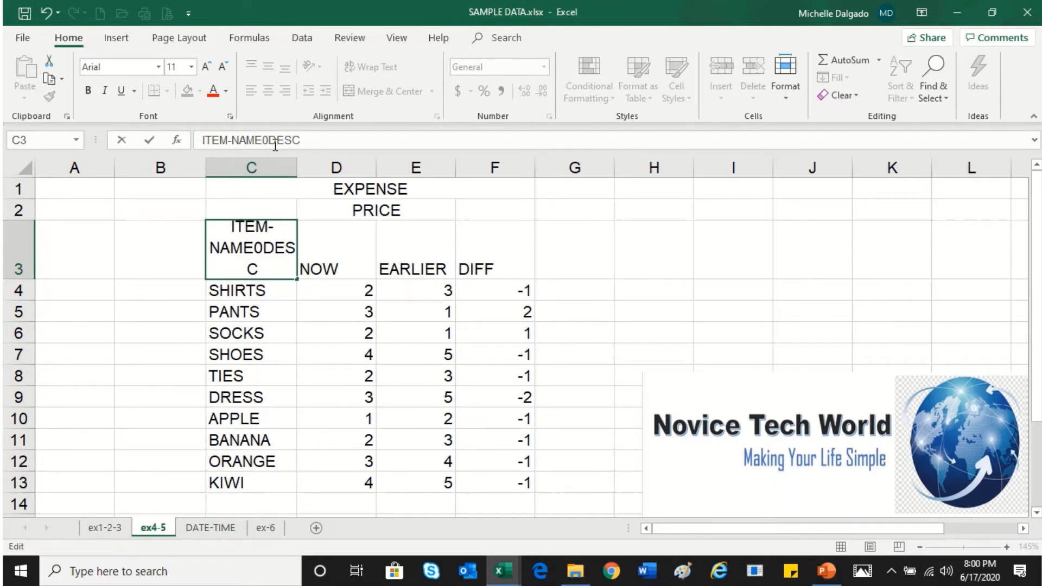
pyautogui.press('BackSpace')
pyautogui.press('BackSpace')
pyautogui.press('BackSpace')
pyautogui.press('BackSpace')
pyautogui.press('BackSpace')
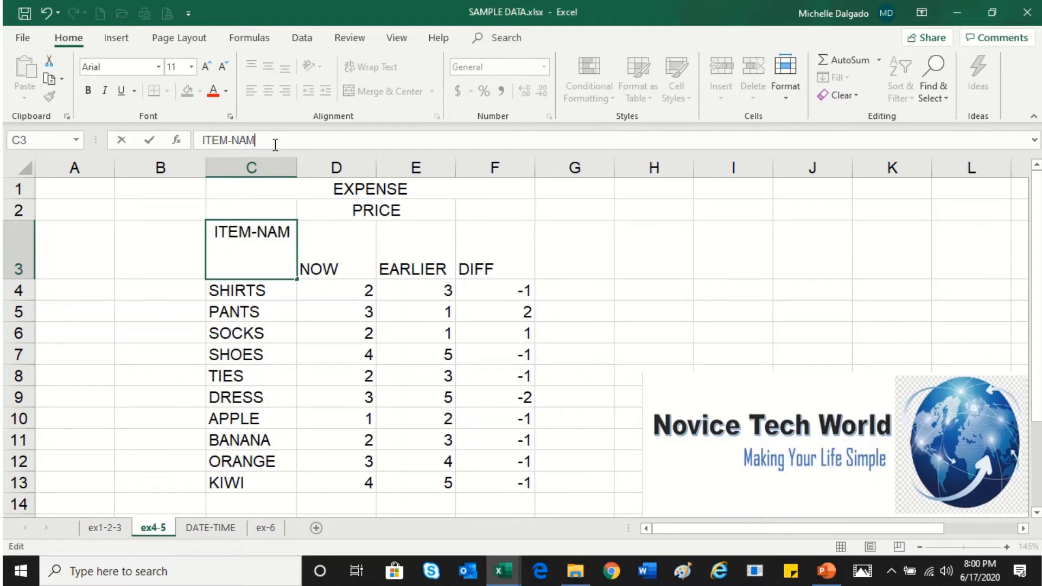
pyautogui.write('E')
pyautogui.write('-')
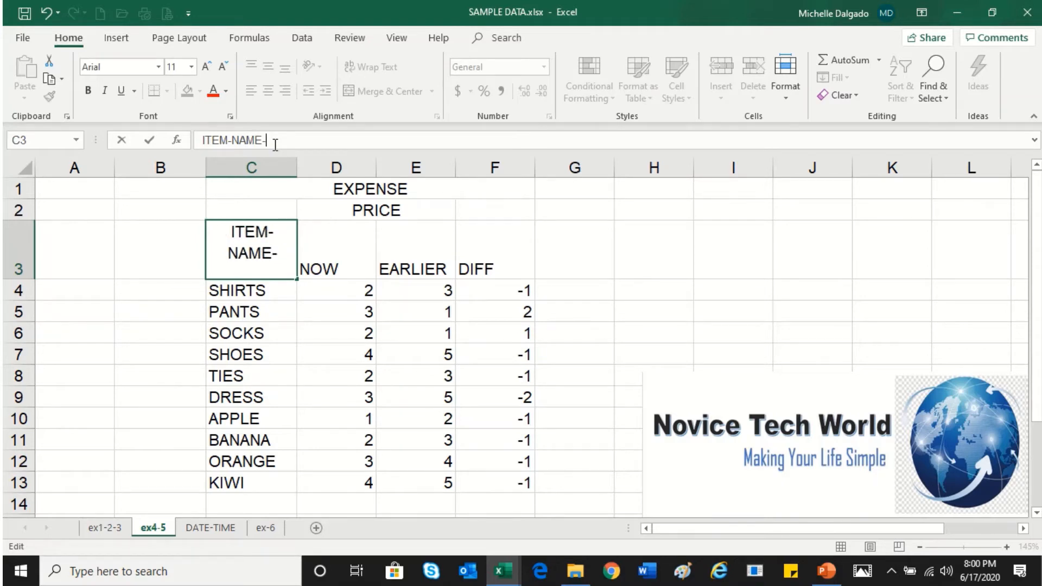
pyautogui.write('DESCRIPTION')
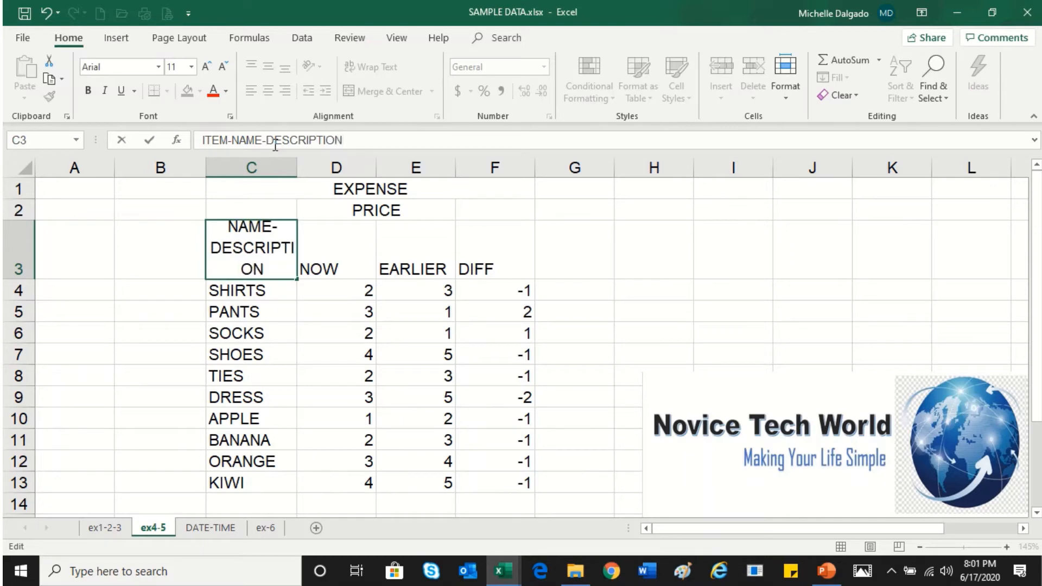
# Narrow column C and turn on Wrap Text for the C3 header
pyautogui.click(294, 167)
pyautogui.moveTo(297, 167); pyautogui.dragTo(250, 168)
pyautogui.click(222, 263)
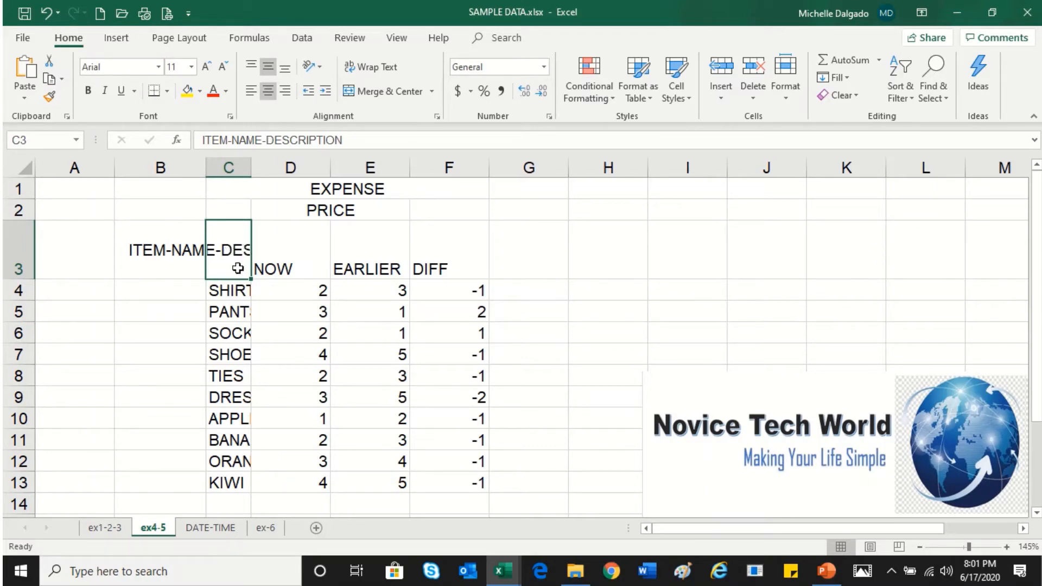
pyautogui.click(390, 79)
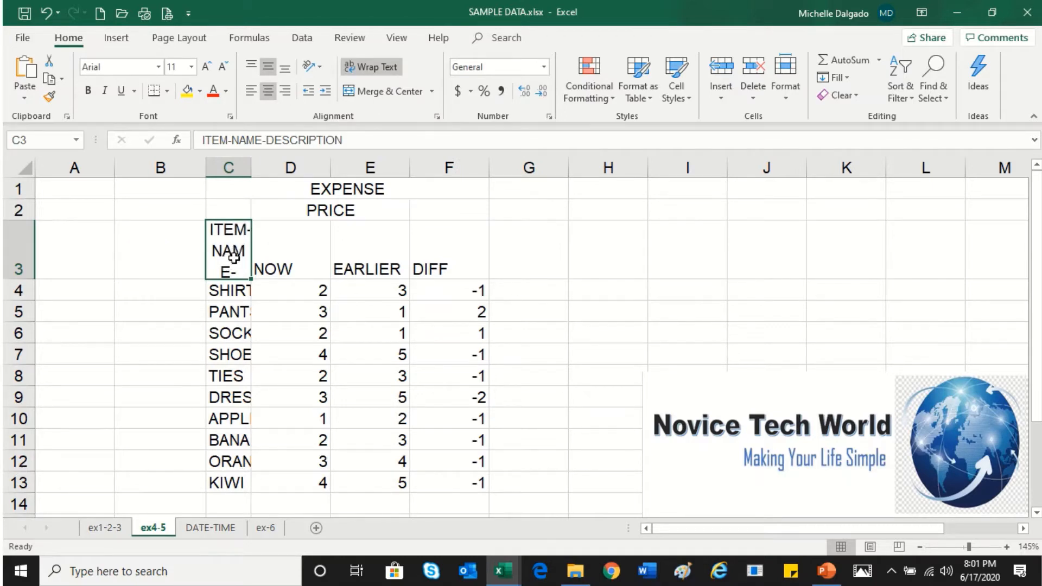
# Widen column C and replace the C3 header with ITEM NAME
pyautogui.moveTo(251, 161); pyautogui.dragTo(321, 165)
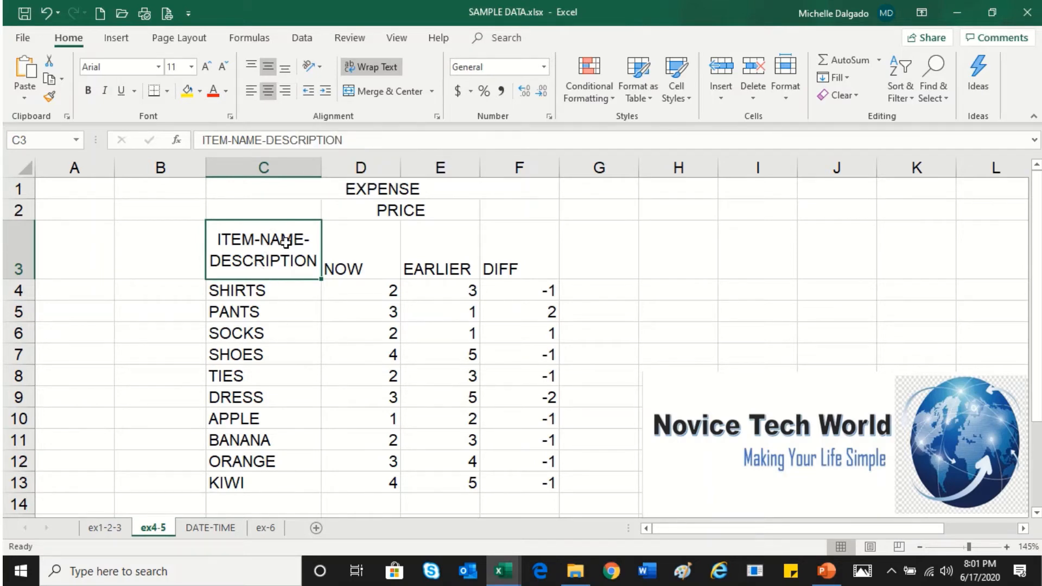
pyautogui.write('ITEM')
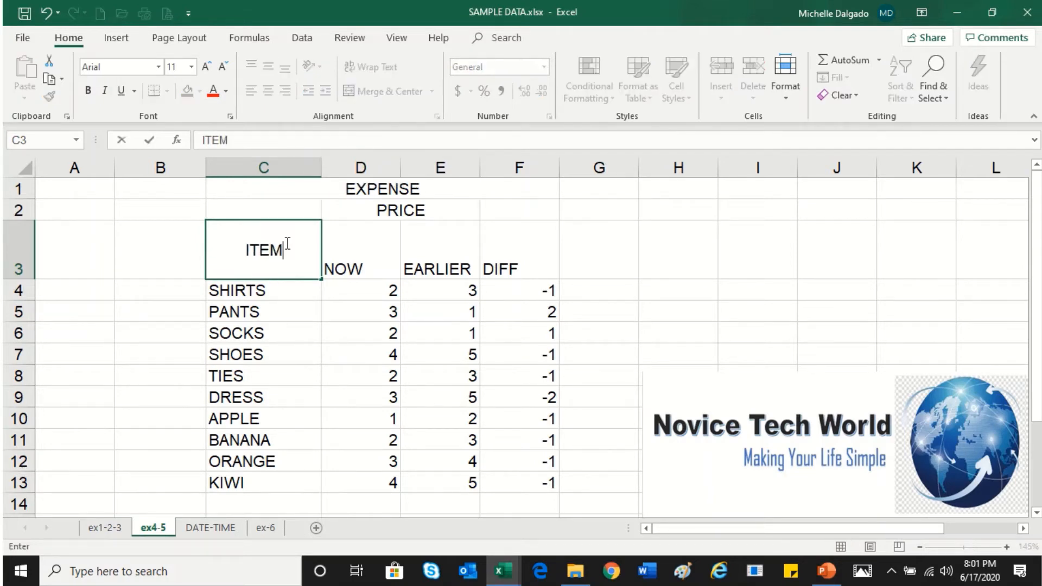
pyautogui.write(' AND')
pyautogui.press('BackSpace')
pyautogui.press('BackSpace')
pyautogui.press('BackSpace')
pyautogui.press('BackSpace')
pyautogui.write('NAME')
pyautogui.press('Return')
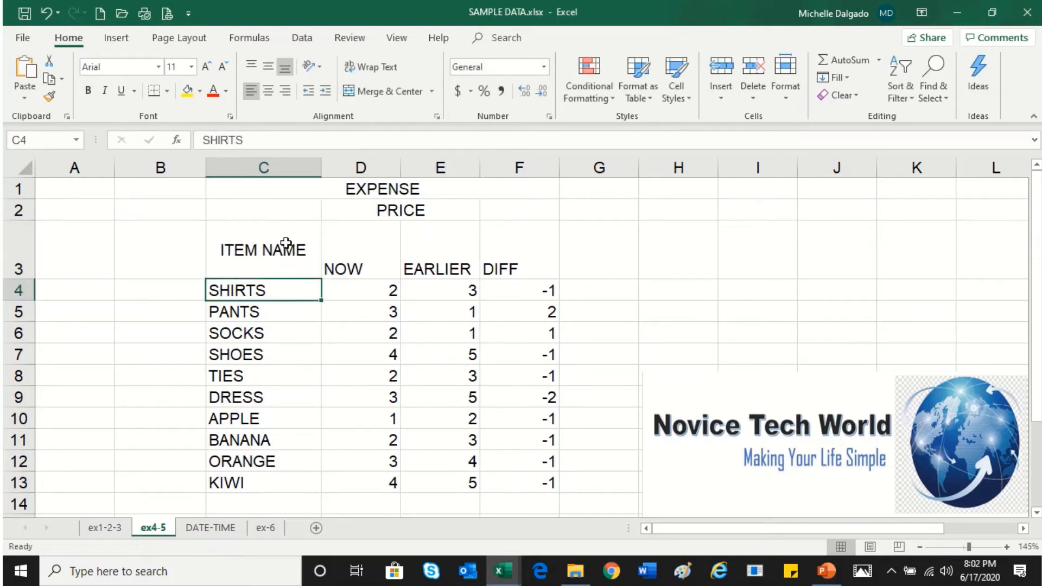
# Angle the ITEM NAME header and the NOW, EARLIER and DIFF headers counterclockwise
pyautogui.click(286, 242)
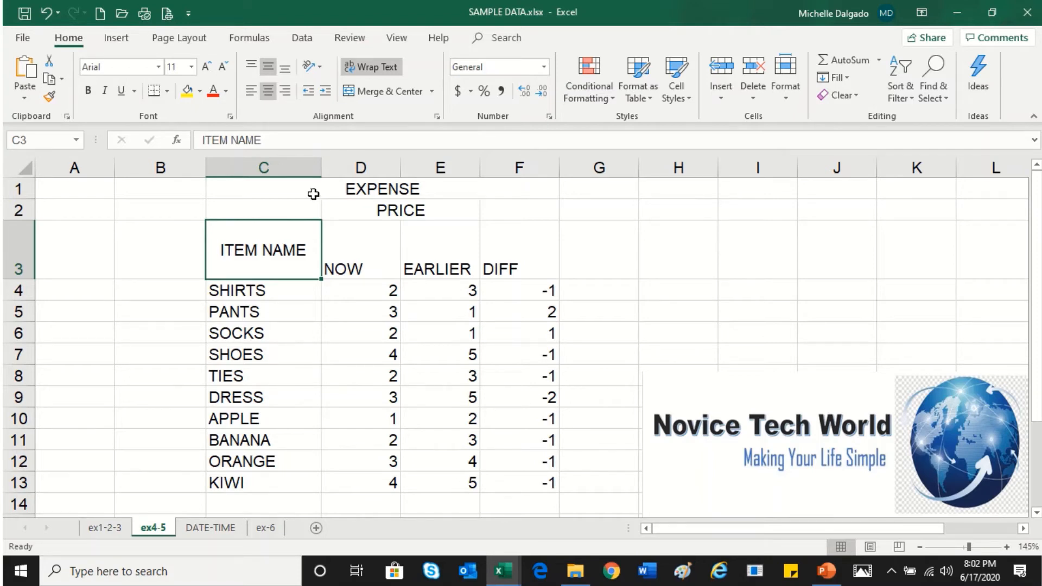
pyautogui.click(320, 67)
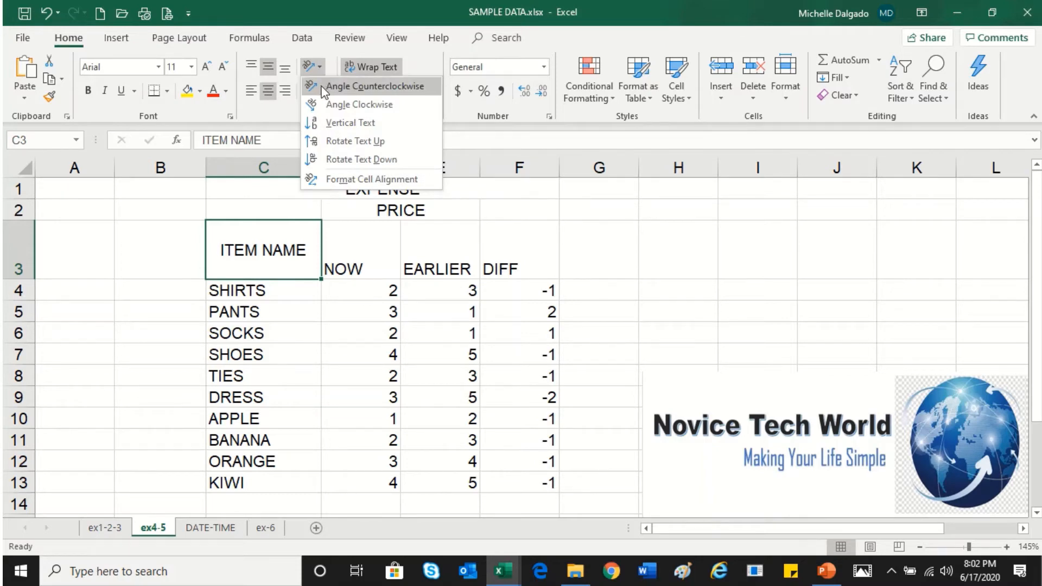
pyautogui.click(324, 92)
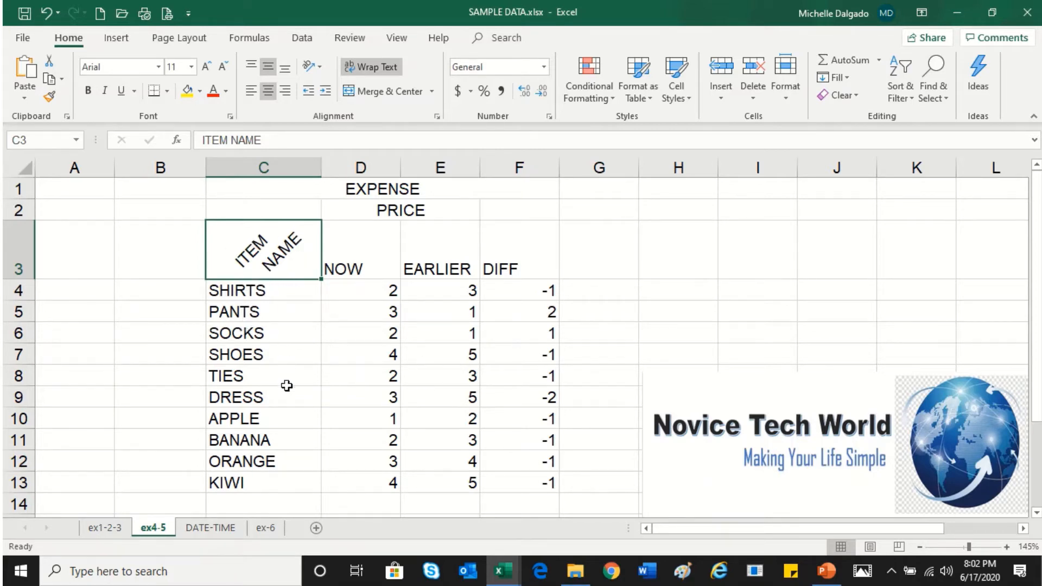
pyautogui.moveTo(372, 257); pyautogui.dragTo(527, 251)
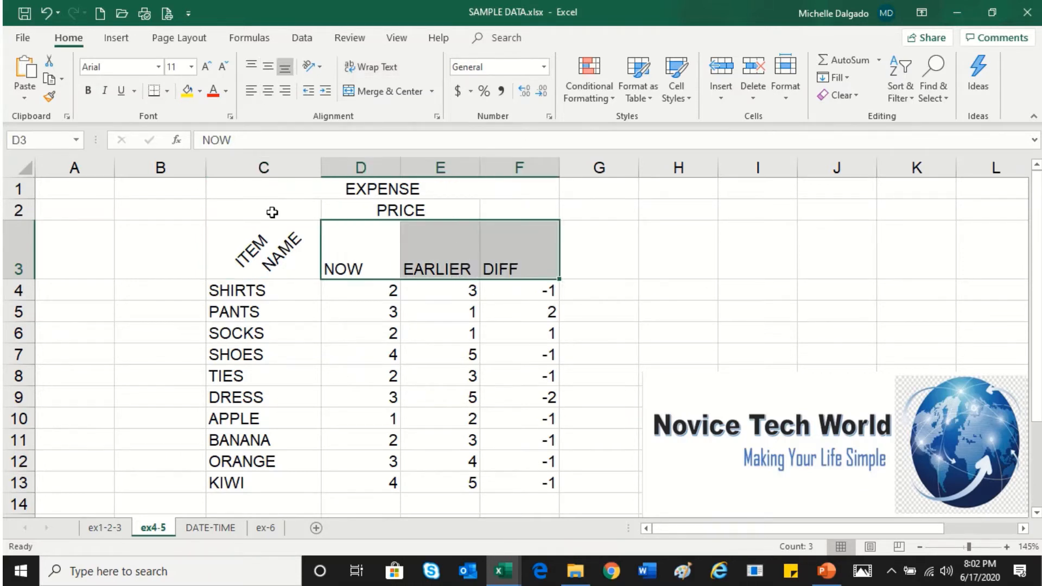
pyautogui.click(313, 66)
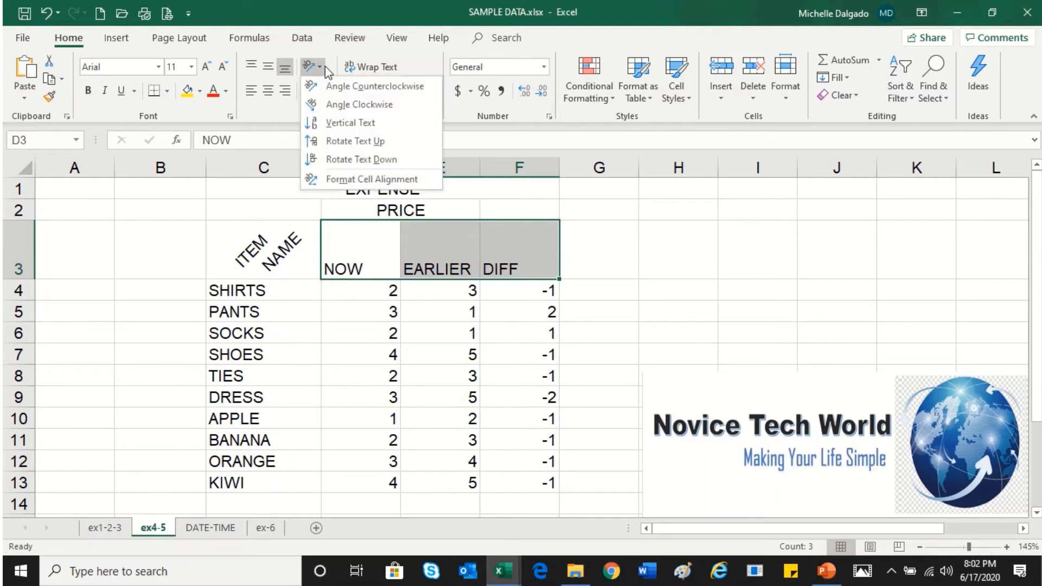
pyautogui.click(328, 86)
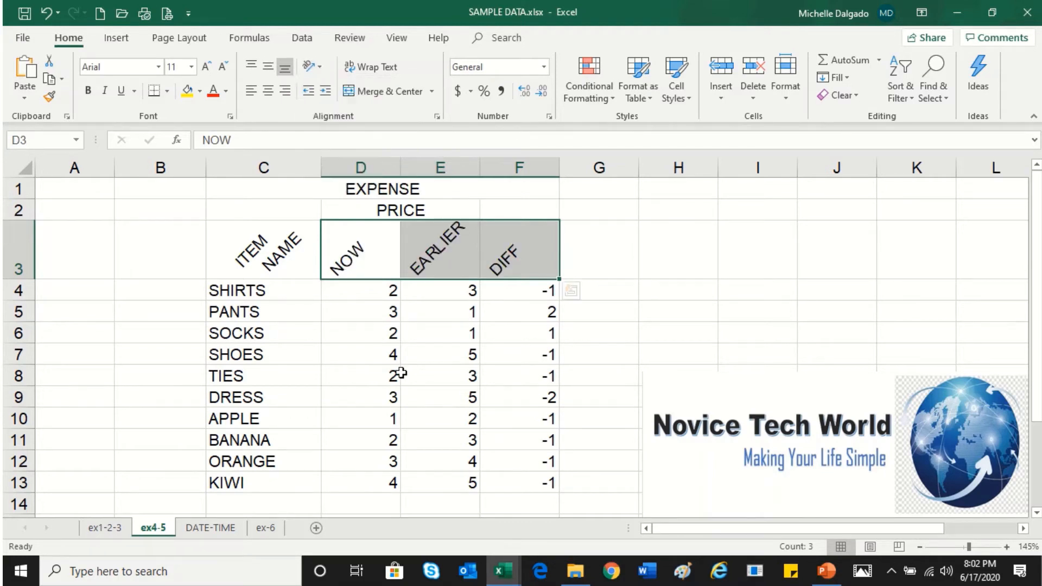
# Angle the C3:F3 headers clockwise instead
pyautogui.click(287, 264)
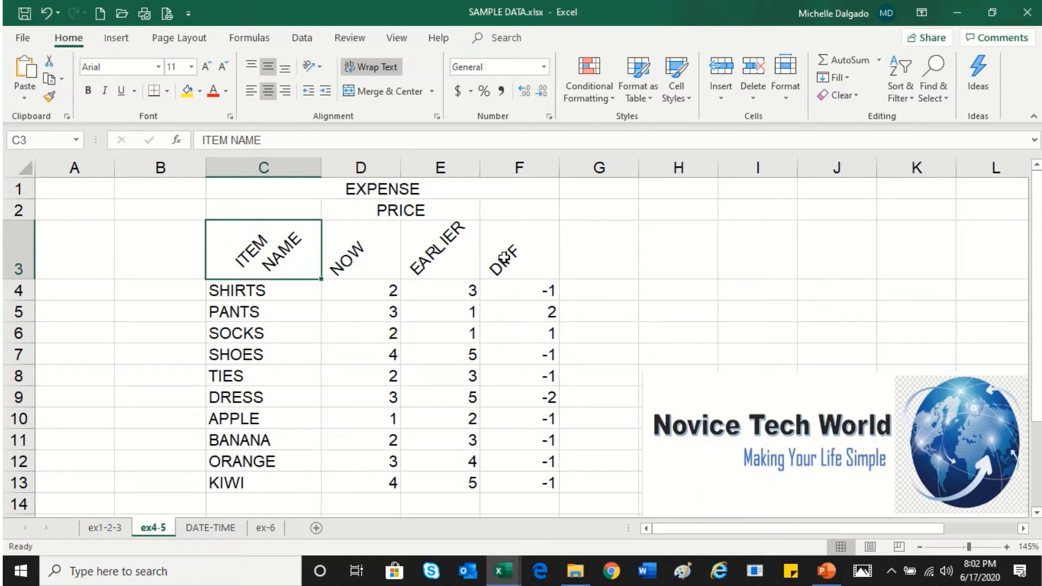
pyautogui.moveTo(278, 243); pyautogui.dragTo(491, 247)
pyautogui.click(313, 66)
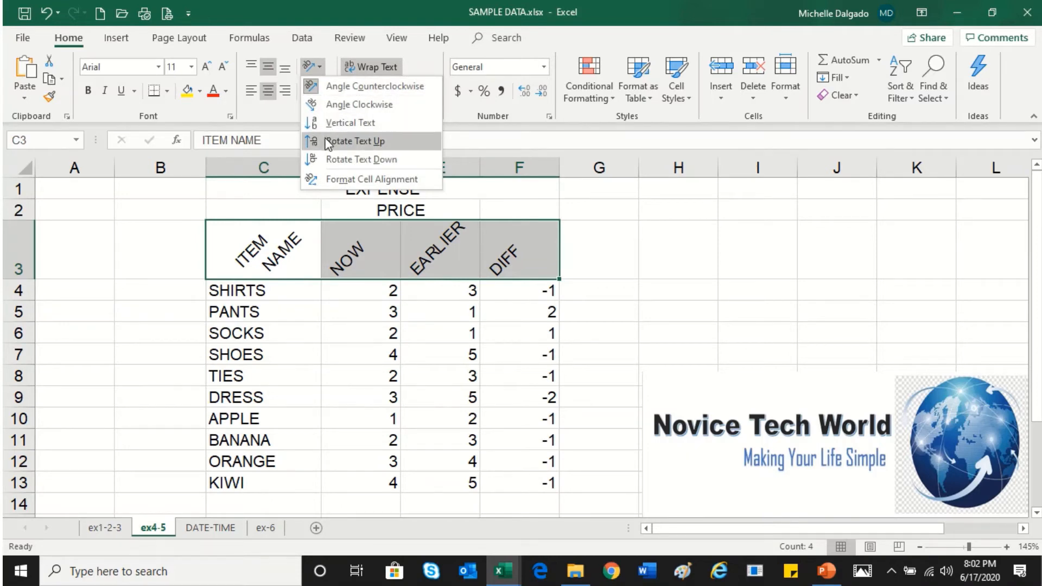
pyautogui.click(334, 105)
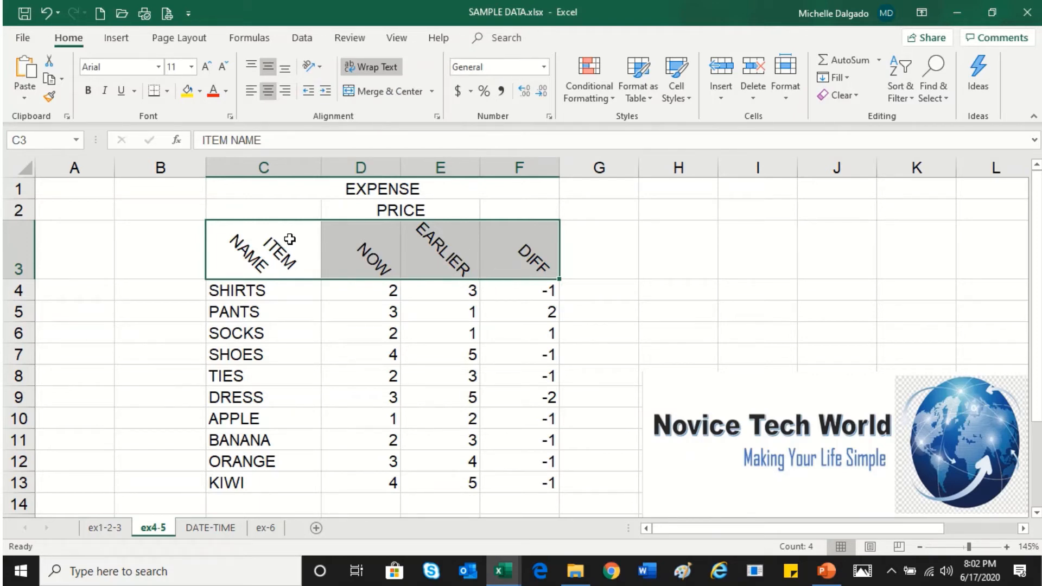
# Enter CLOTHES in B4 and merge and center it across B4:B9
pyautogui.click(289, 239)
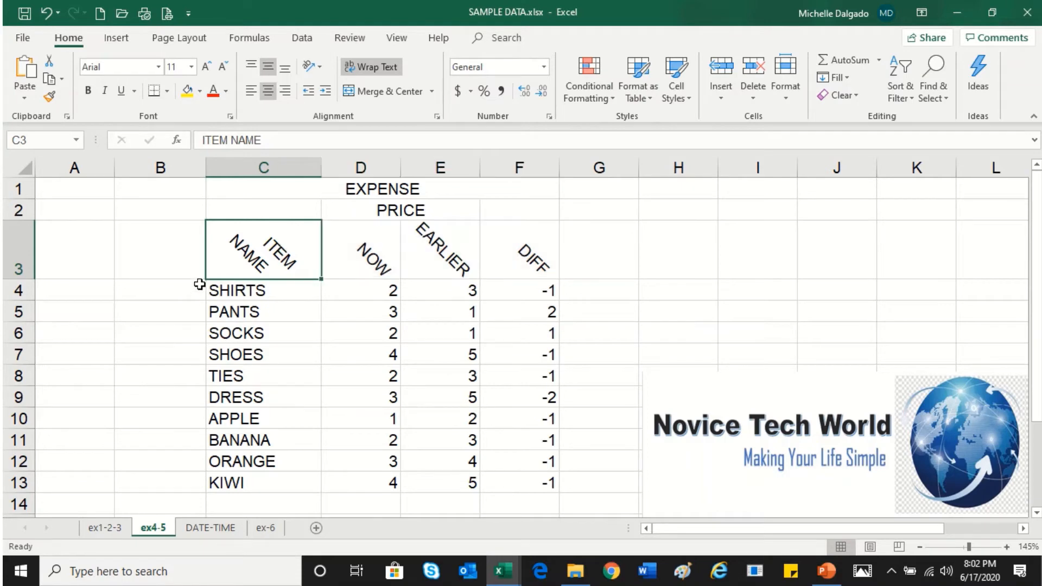
pyautogui.click(191, 284)
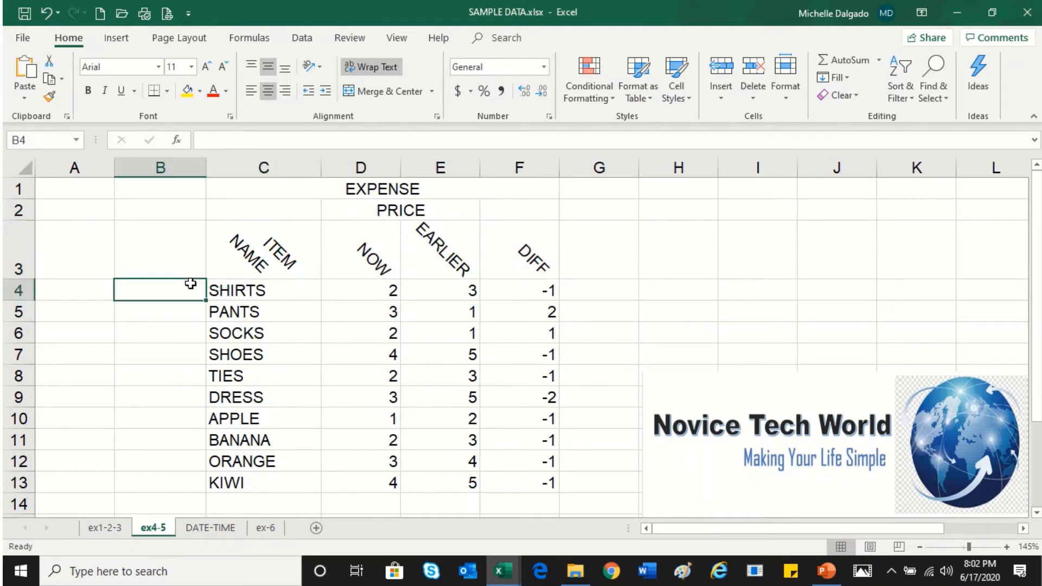
pyautogui.moveTo(191, 295); pyautogui.dragTo(185, 399)
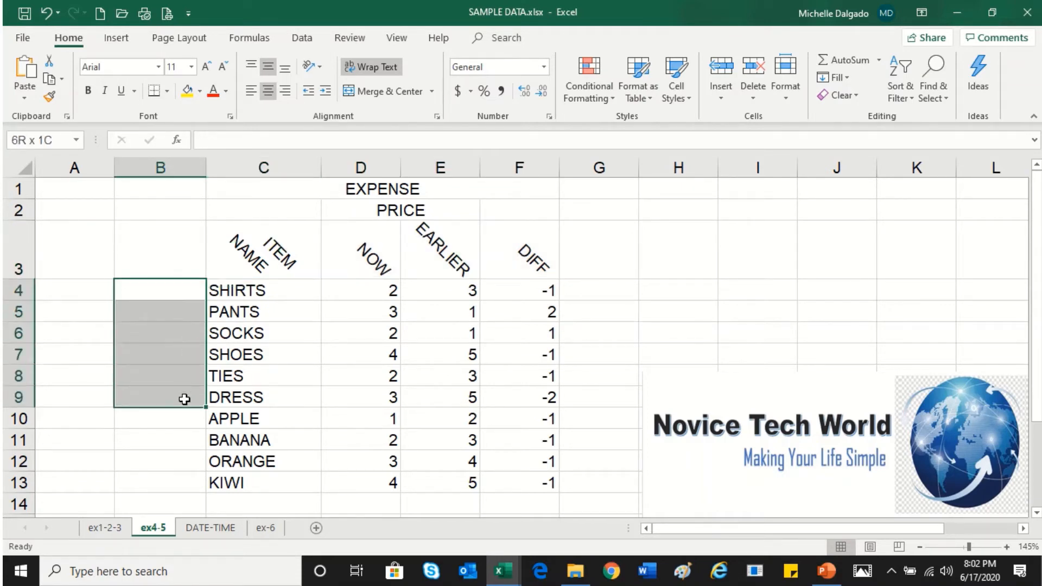
pyautogui.click(175, 290)
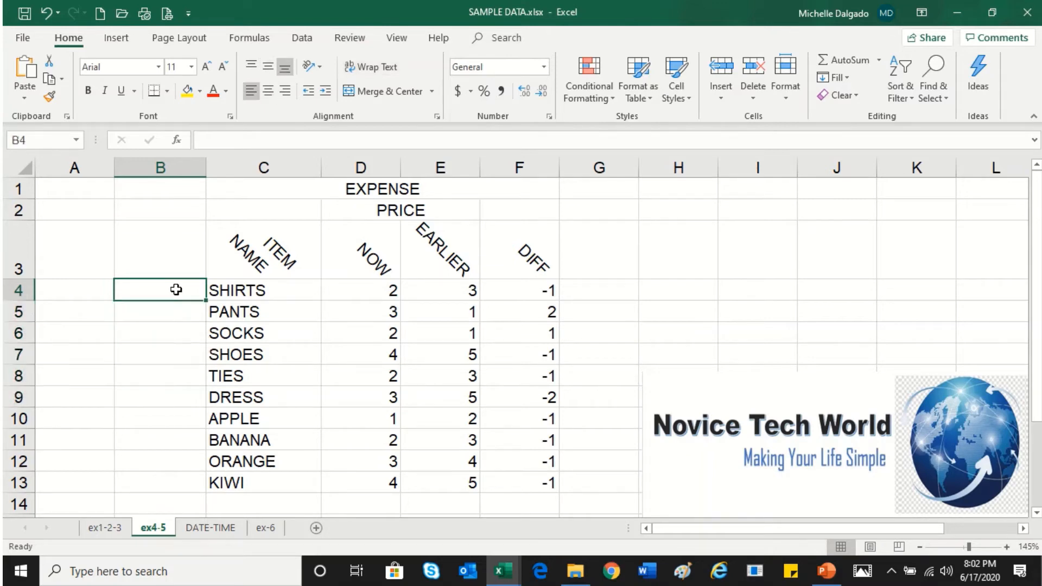
pyautogui.write('CLOTHES')
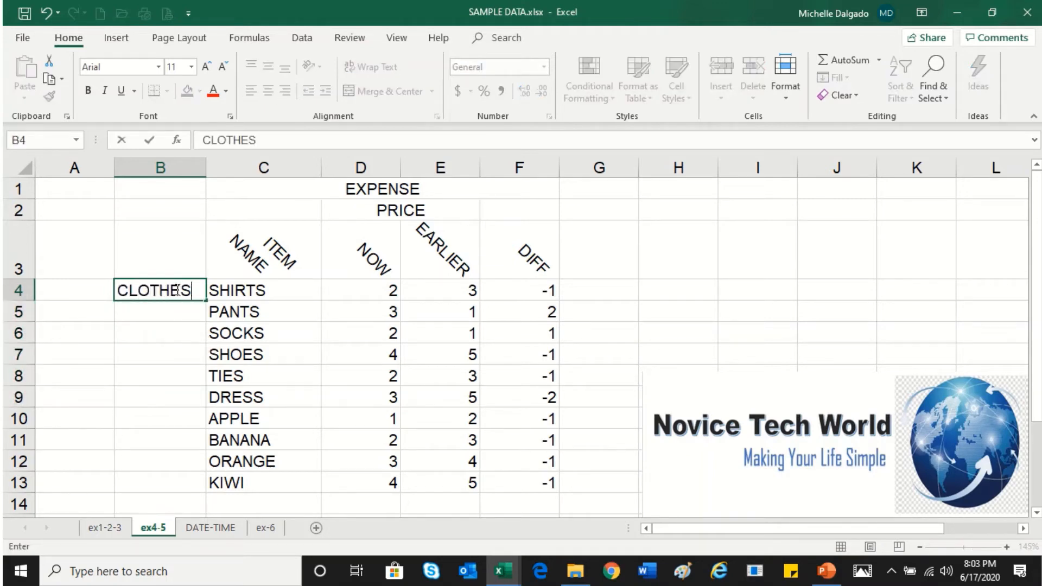
pyautogui.press('Return')
pyautogui.moveTo(177, 291); pyautogui.dragTo(174, 391)
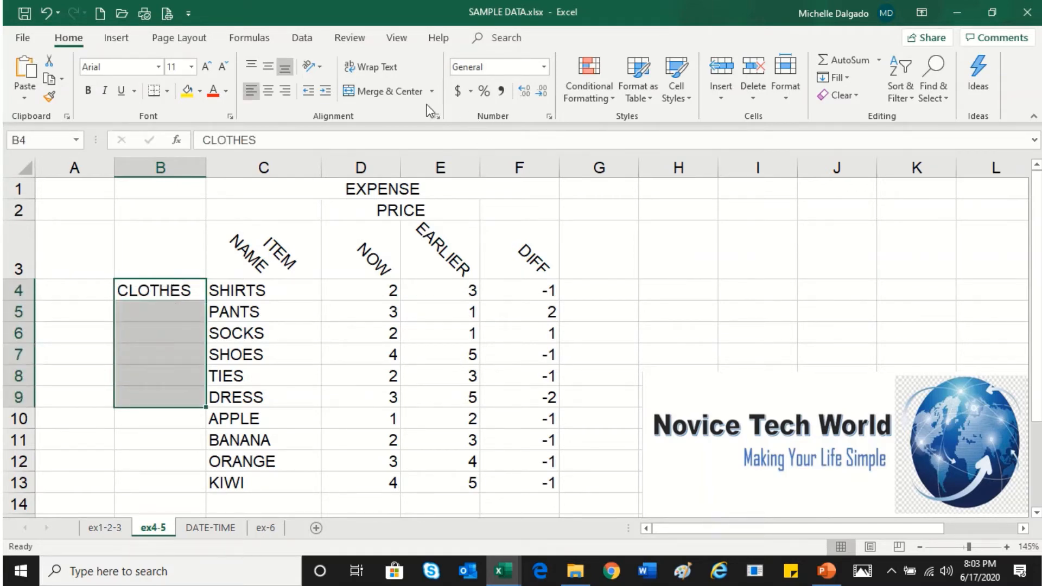
pyautogui.click(409, 100)
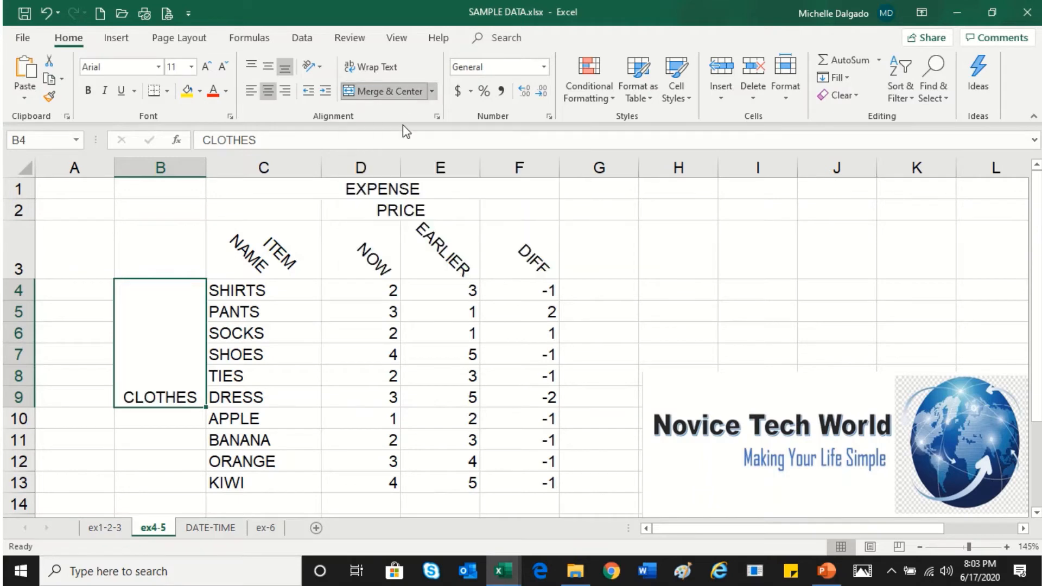
# Set the merged CLOTHES cell to vertical text and increase the height of row 9
pyautogui.click(320, 67)
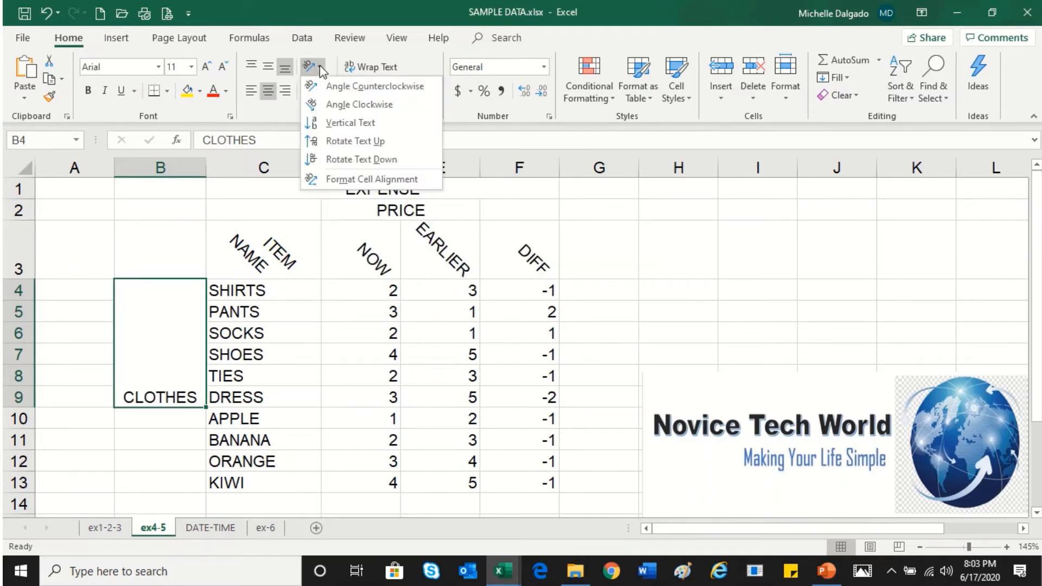
pyautogui.click(340, 123)
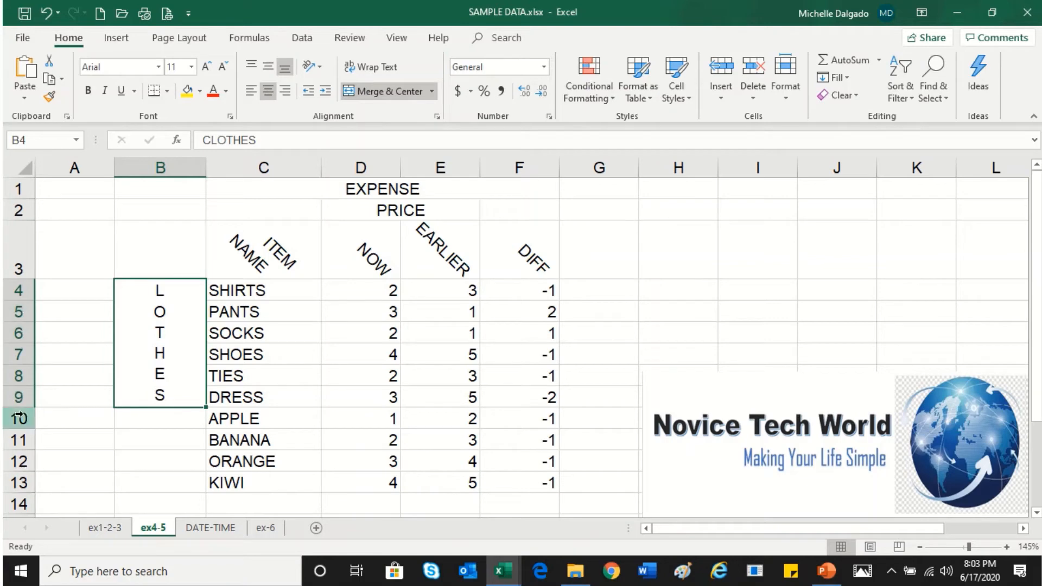
pyautogui.moveTo(19, 408); pyautogui.dragTo(19, 429)
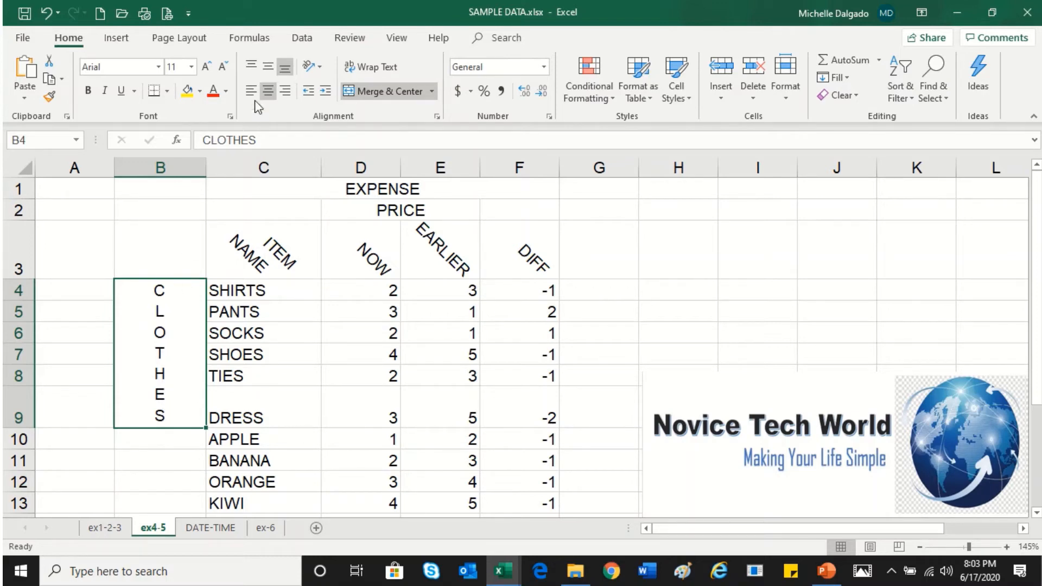
# Try angling the CLOTHES label counterclockwise before returning it to vertical text
pyautogui.click(323, 72)
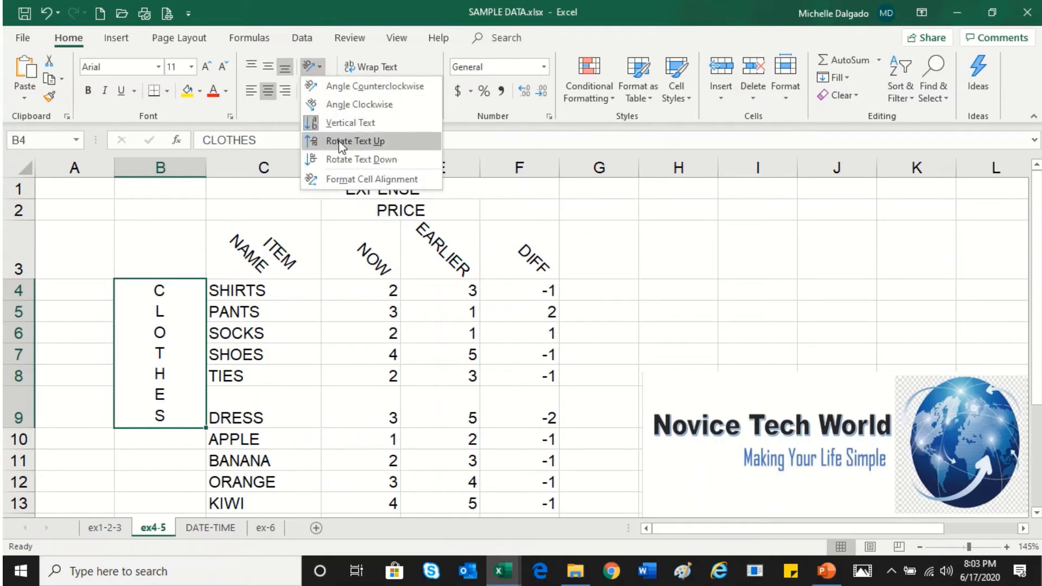
pyautogui.click(356, 88)
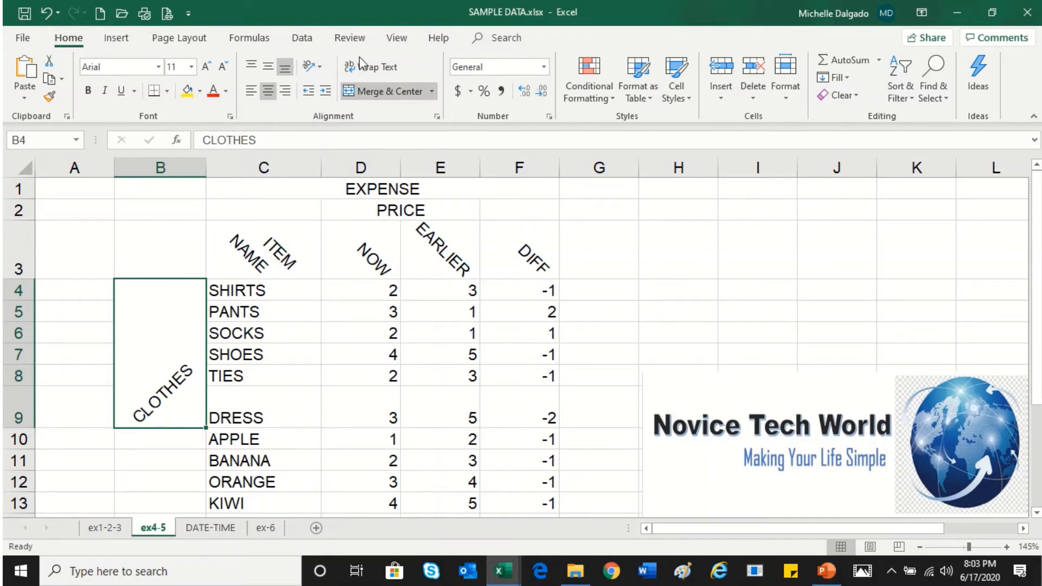
pyautogui.click(319, 67)
pyautogui.click(324, 125)
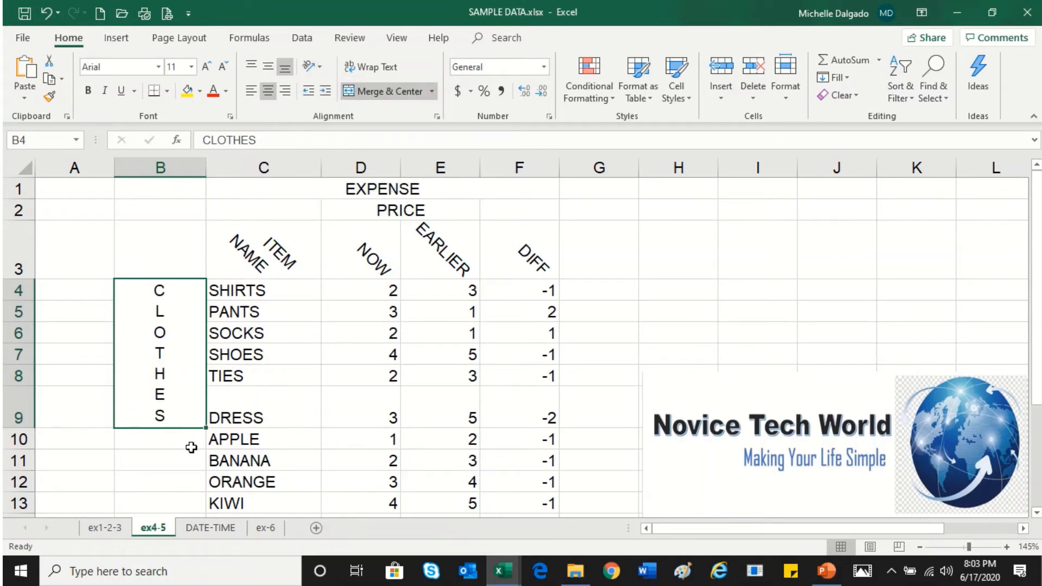
# Merge and center B10:B13 and enter FOOD in the merged cell
pyautogui.scroll(-1, 193, 445)
pyautogui.moveTo(174, 334); pyautogui.dragTo(170, 401)
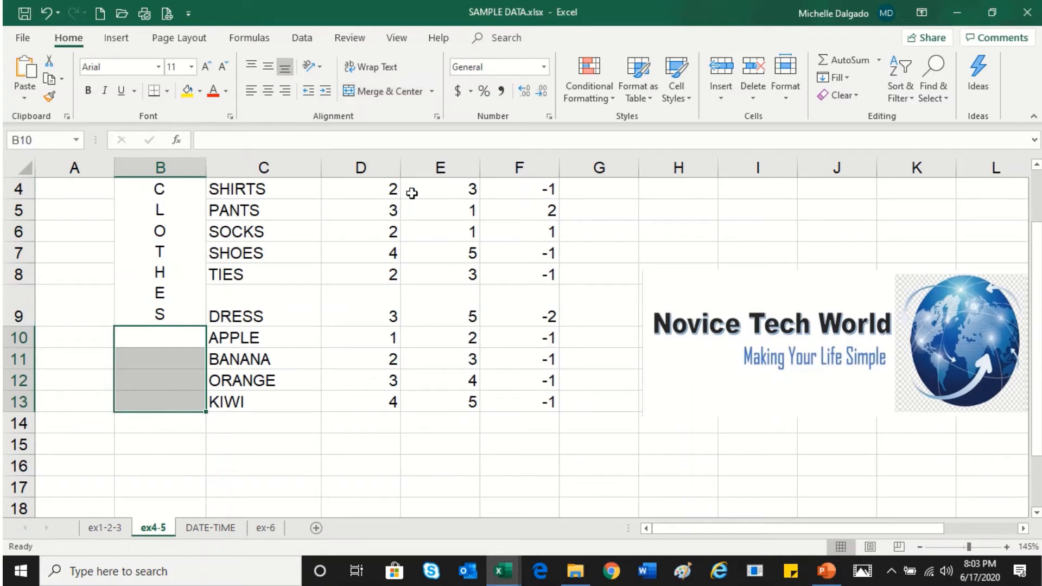
pyautogui.click(383, 93)
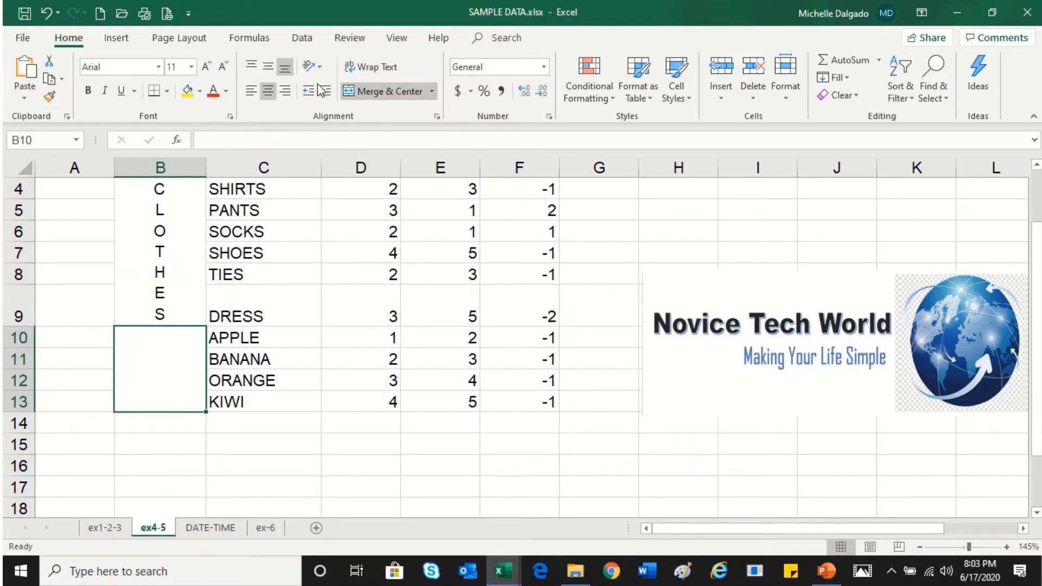
pyautogui.write('FOOD')
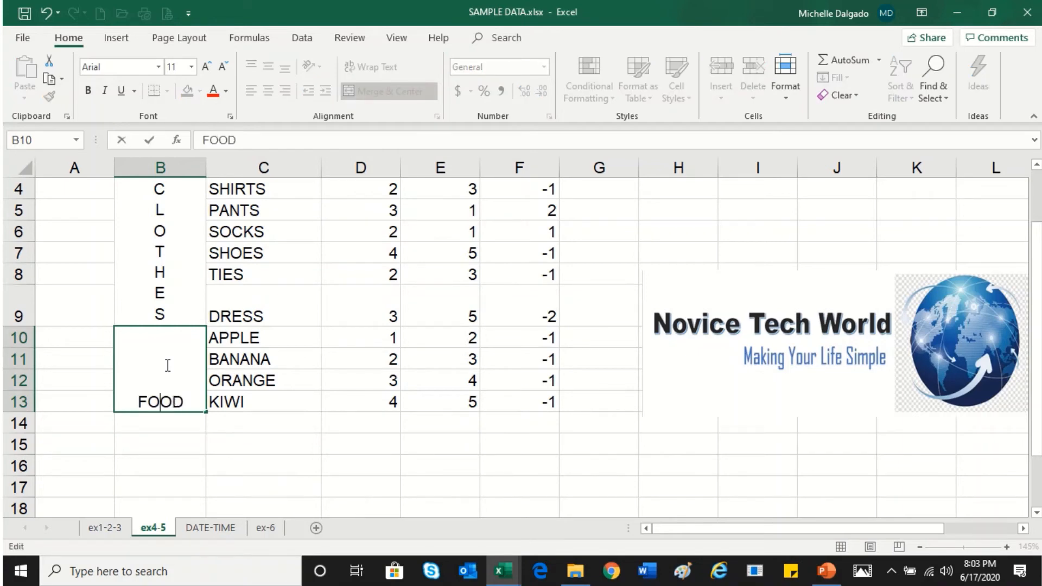
pyautogui.press('Return')
# Set the FOOD label to vertical text
pyautogui.click(177, 364)
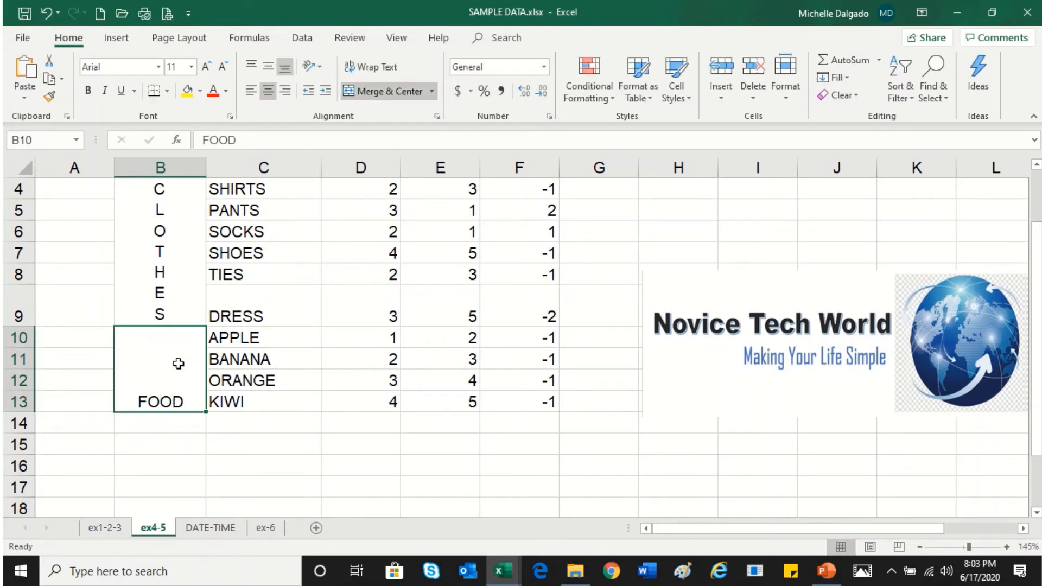
pyautogui.click(320, 69)
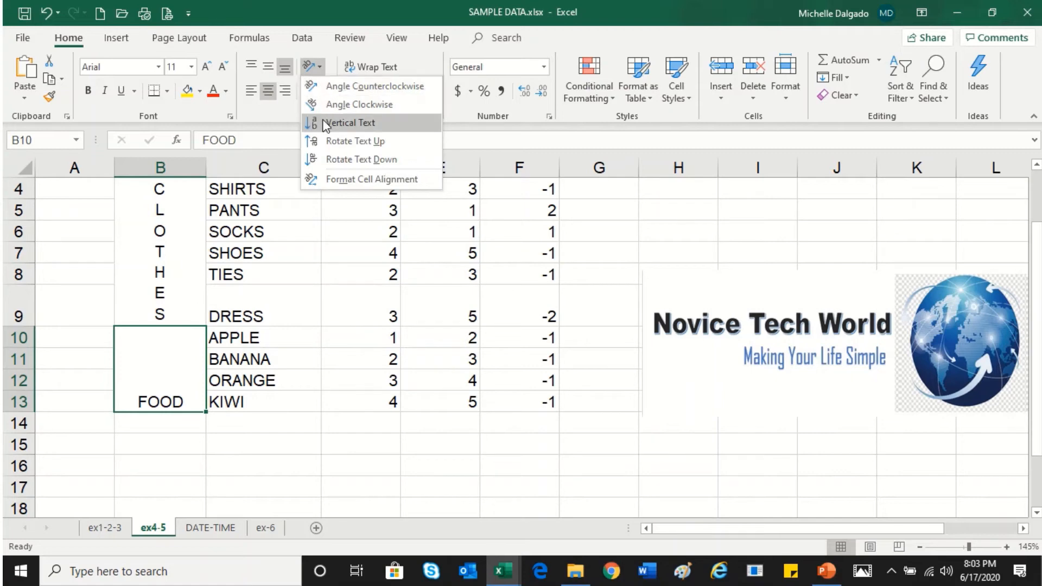
pyautogui.click(322, 122)
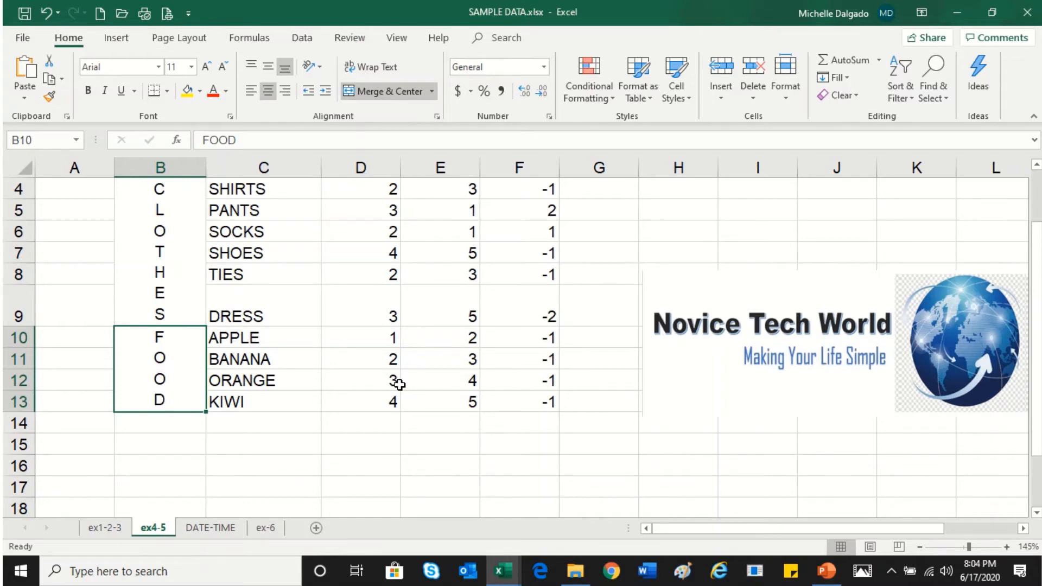
# Try the Merge Cells option on the NOW header cell D3
pyautogui.scroll(1, 399, 385)
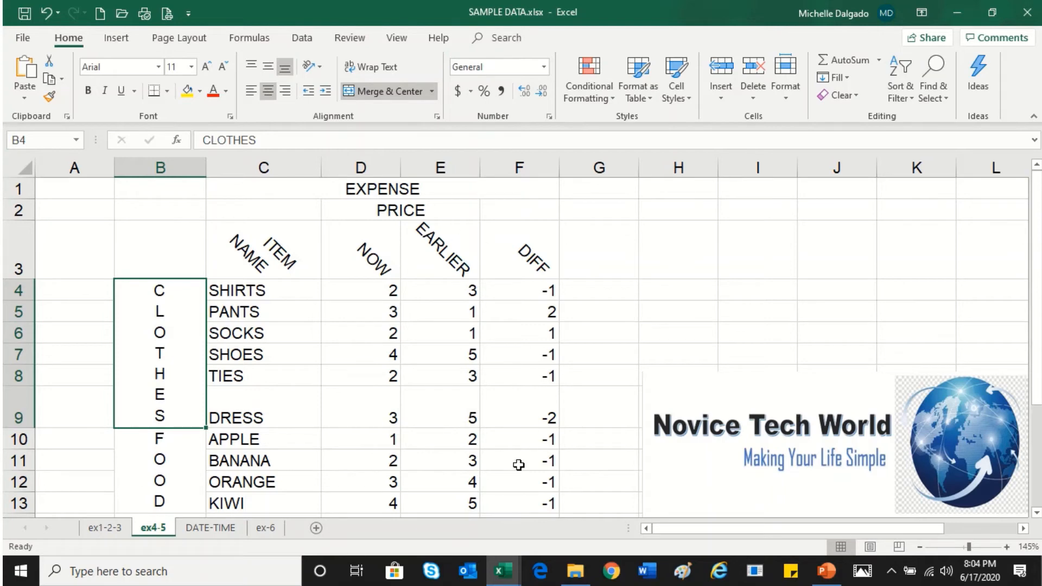
pyautogui.moveTo(237, 254); pyautogui.dragTo(519, 255)
pyautogui.moveTo(175, 255); pyautogui.dragTo(174, 460)
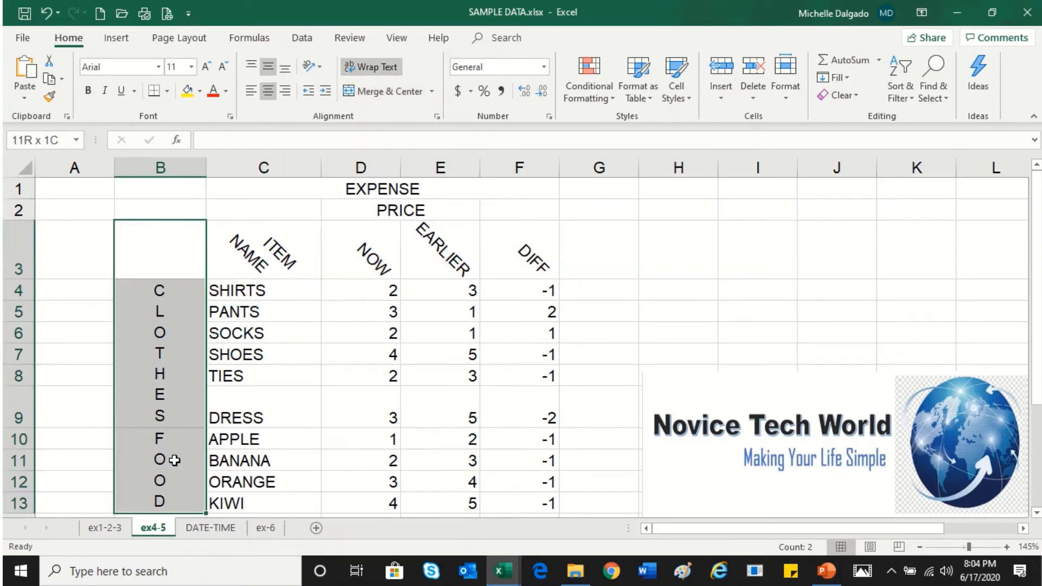
pyautogui.click(345, 249)
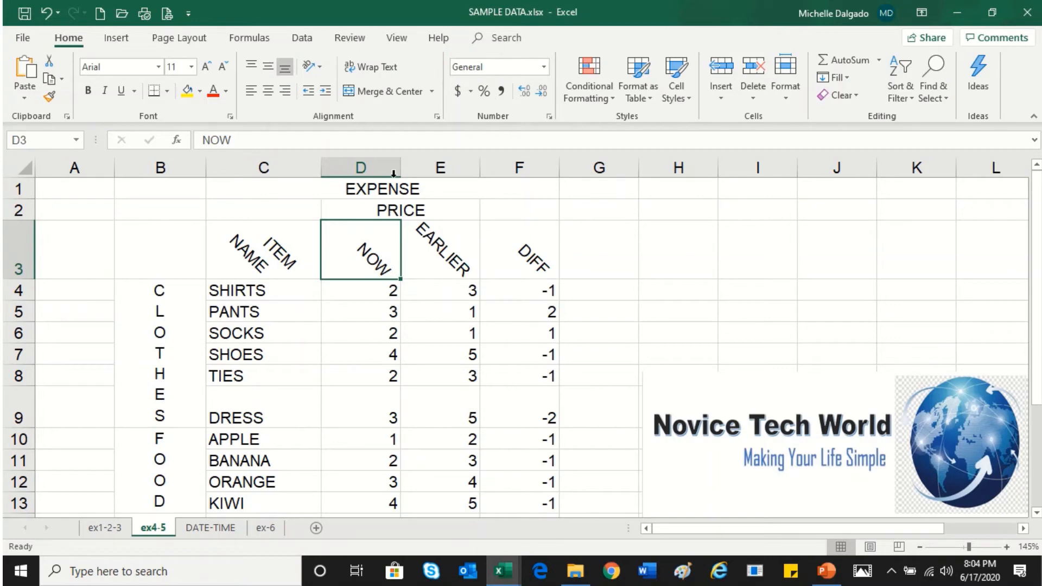
pyautogui.click(432, 91)
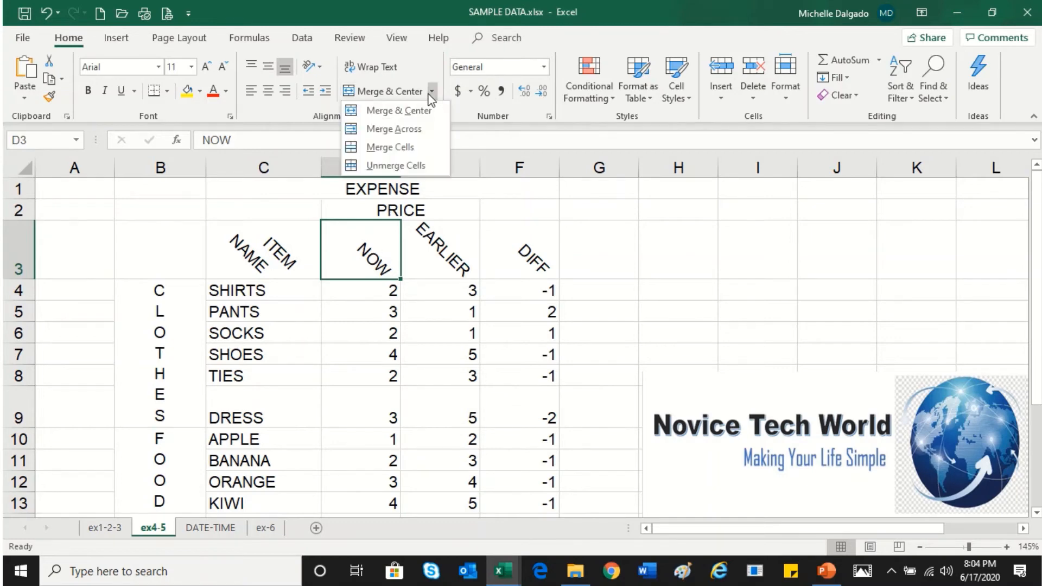
pyautogui.click(430, 148)
# Angle the C3:F3 headers back to counterclockwise
pyautogui.moveTo(289, 250); pyautogui.dragTo(521, 251)
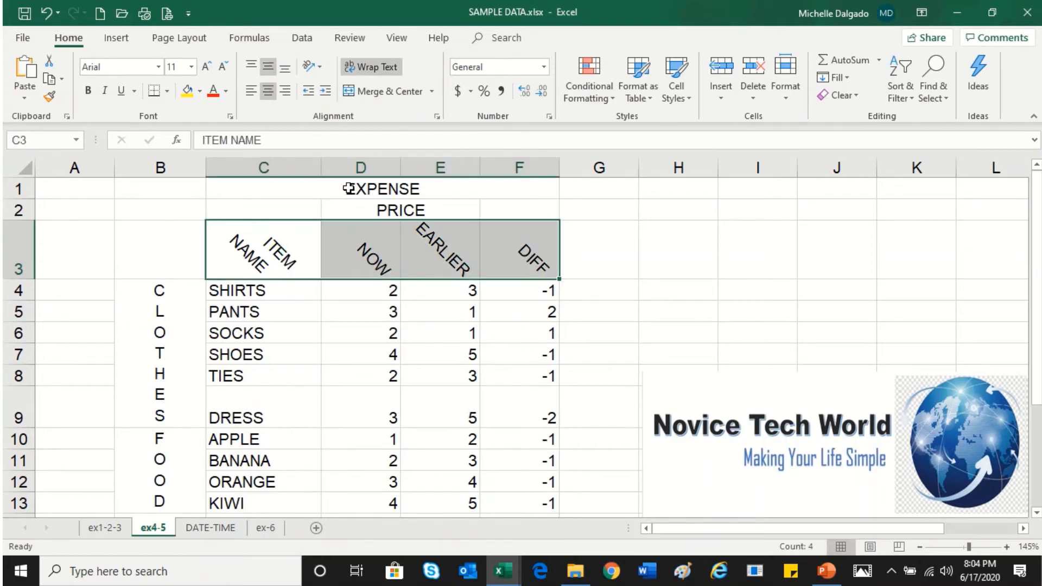
pyautogui.click(313, 68)
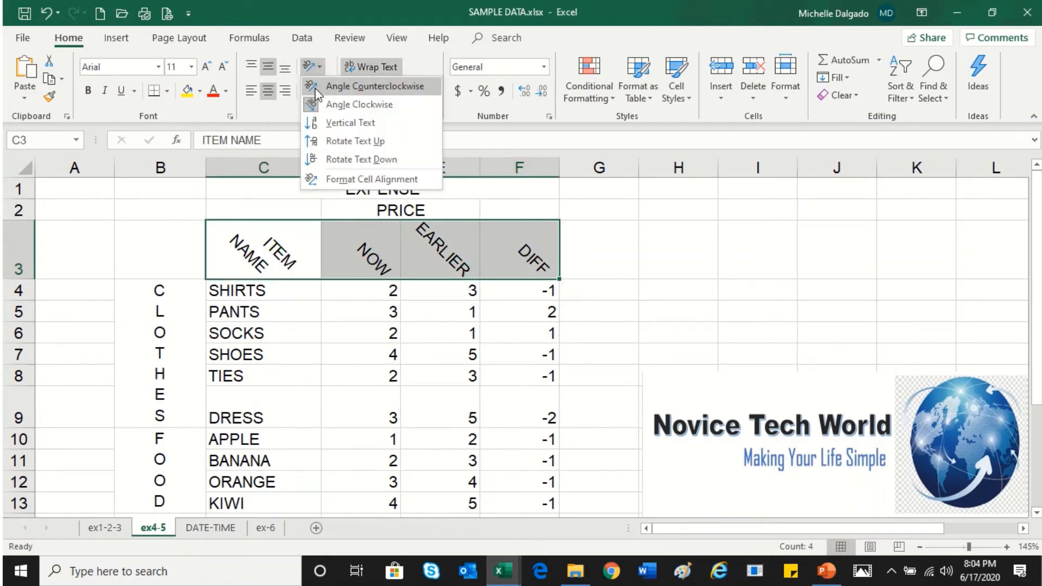
pyautogui.click(316, 89)
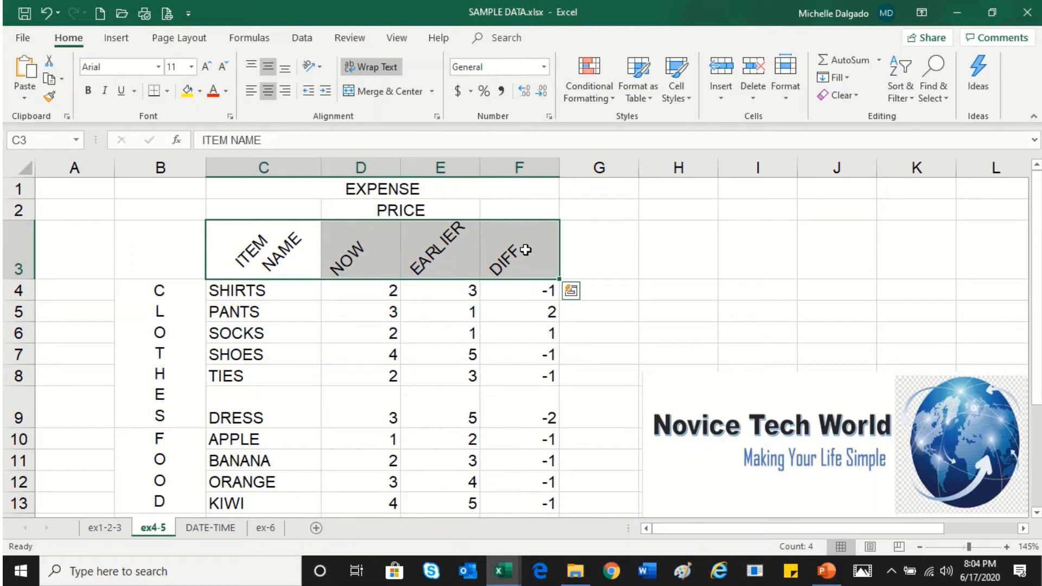
# Apply Merge Across to the C3:F3 headers, accepting the data-loss warning
pyautogui.click(432, 92)
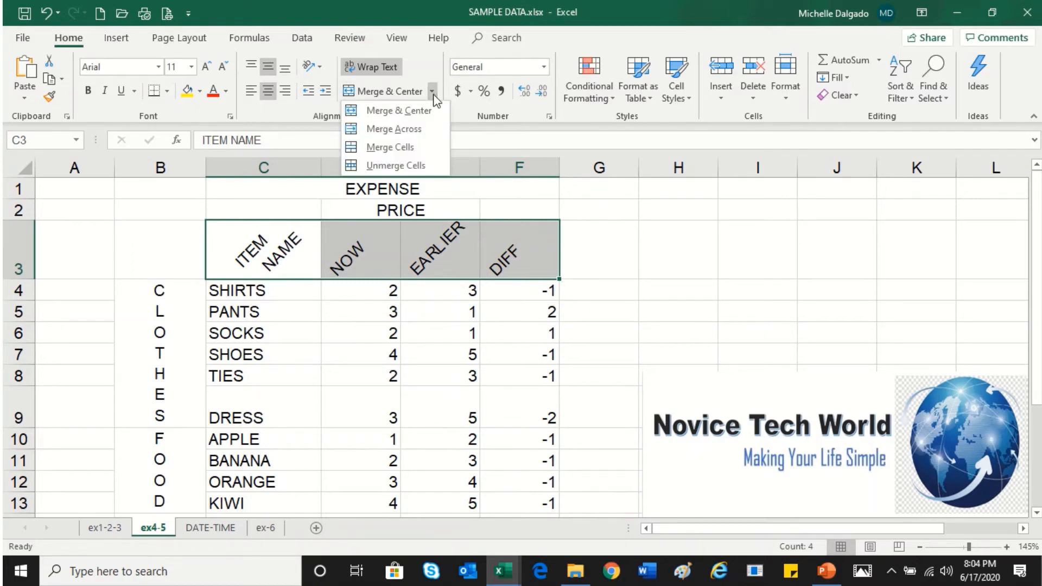
pyautogui.click(429, 129)
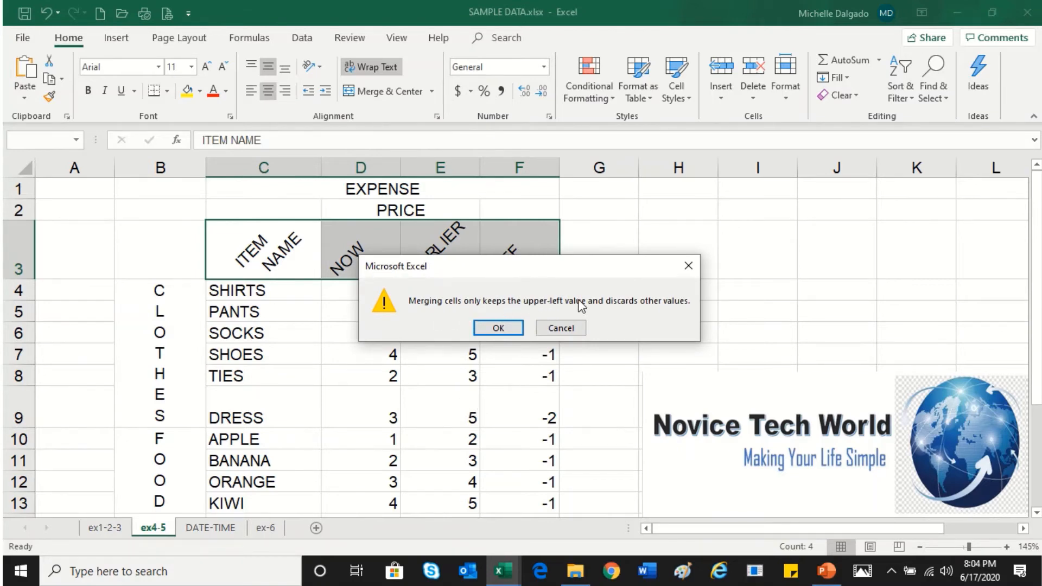
pyautogui.click(498, 328)
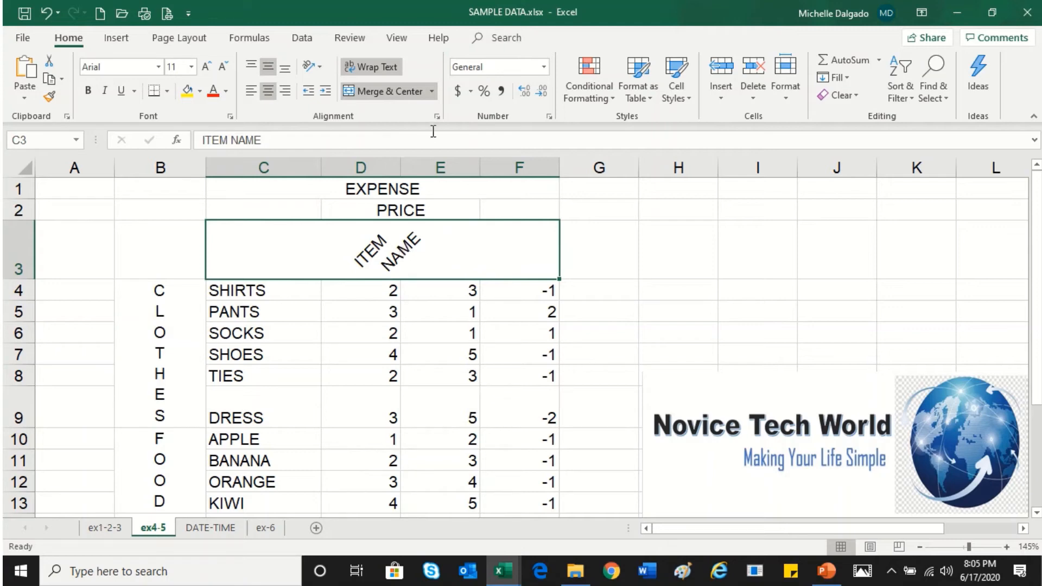
# Unmerge the header cells, then undo both merge changes to restore the separate headers
pyautogui.click(433, 97)
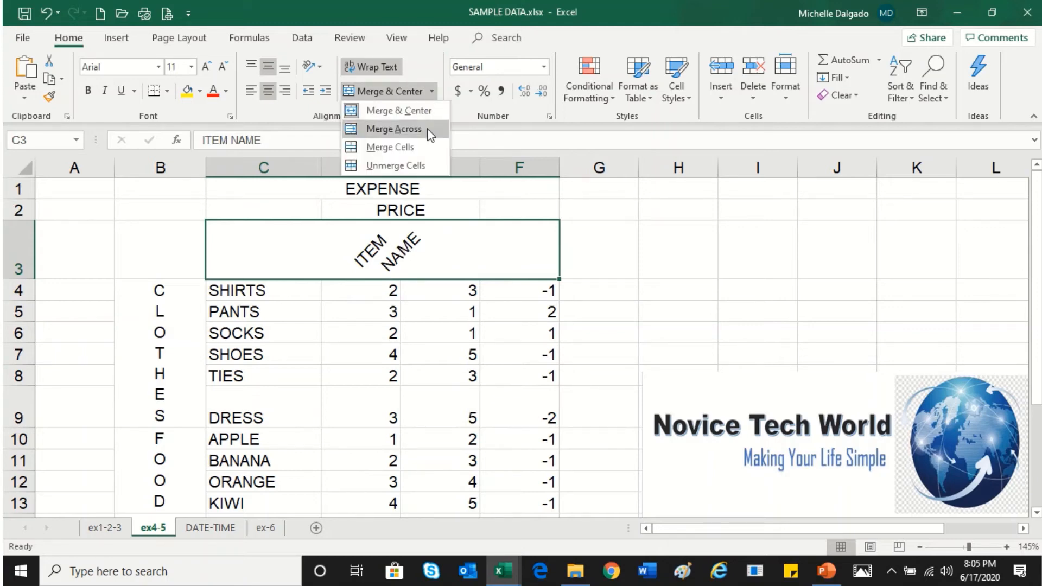
pyautogui.click(422, 163)
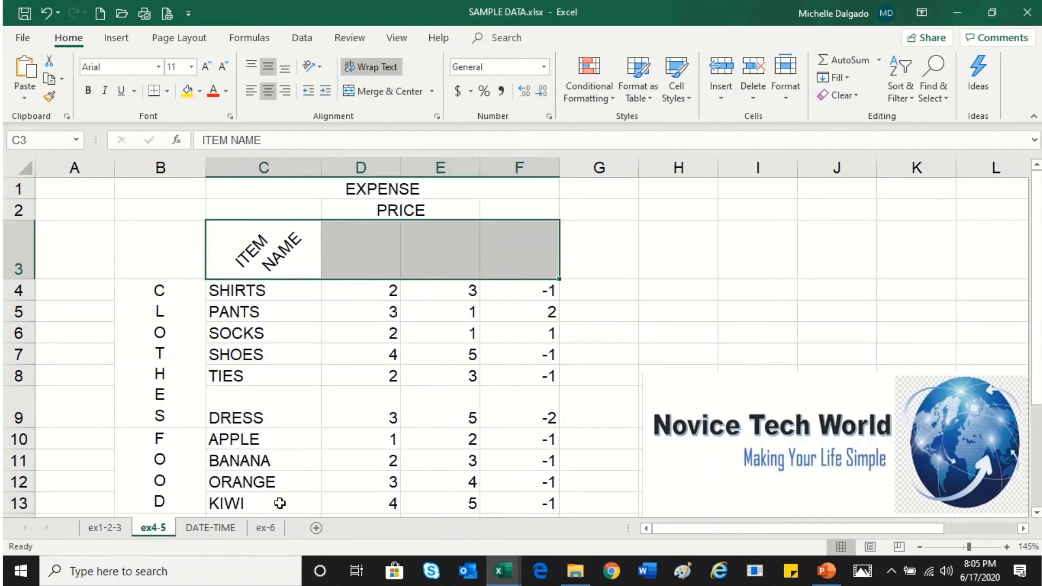
pyautogui.click(41, 15)
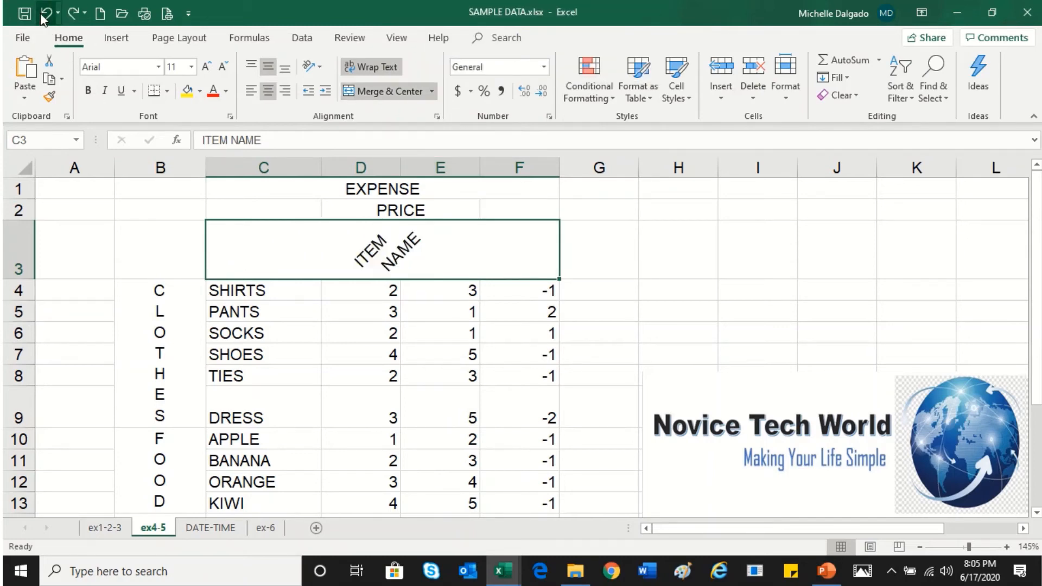
pyautogui.click(42, 14)
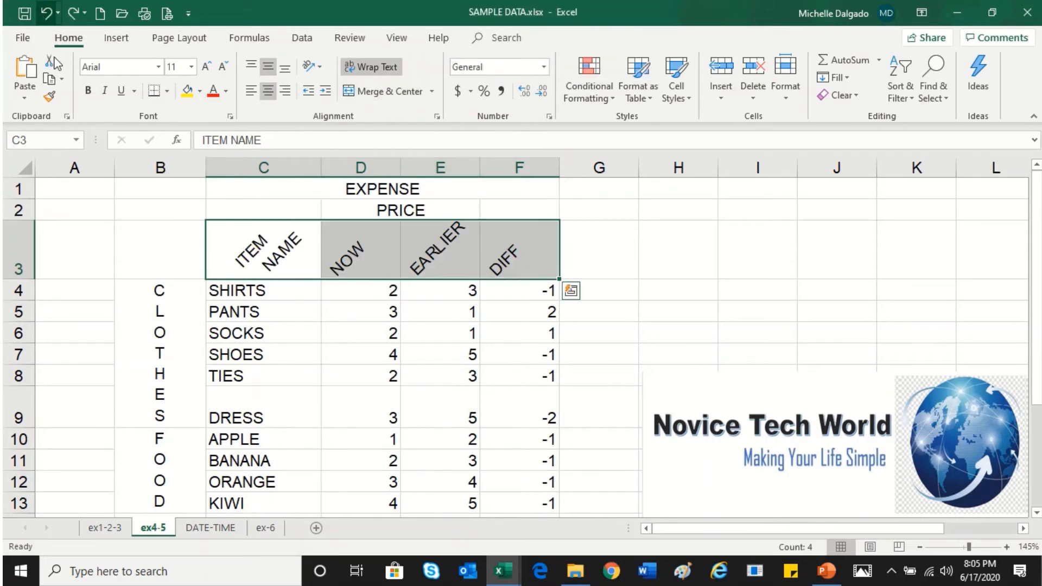
# Try Merge Cells on C3:F3, then undo the merge
pyautogui.click(373, 270)
pyautogui.moveTo(317, 271); pyautogui.dragTo(529, 269)
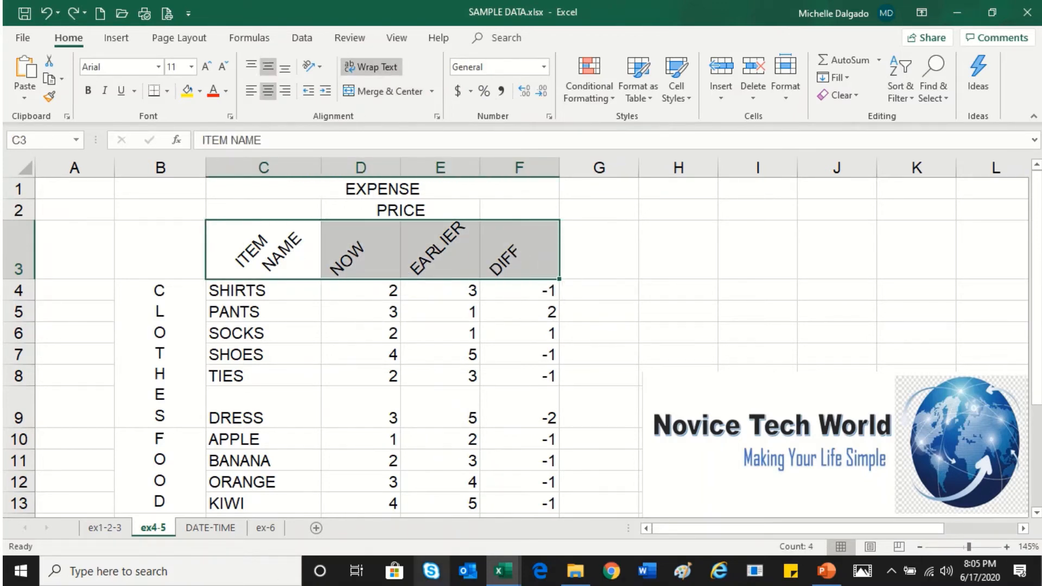
pyautogui.click(432, 92)
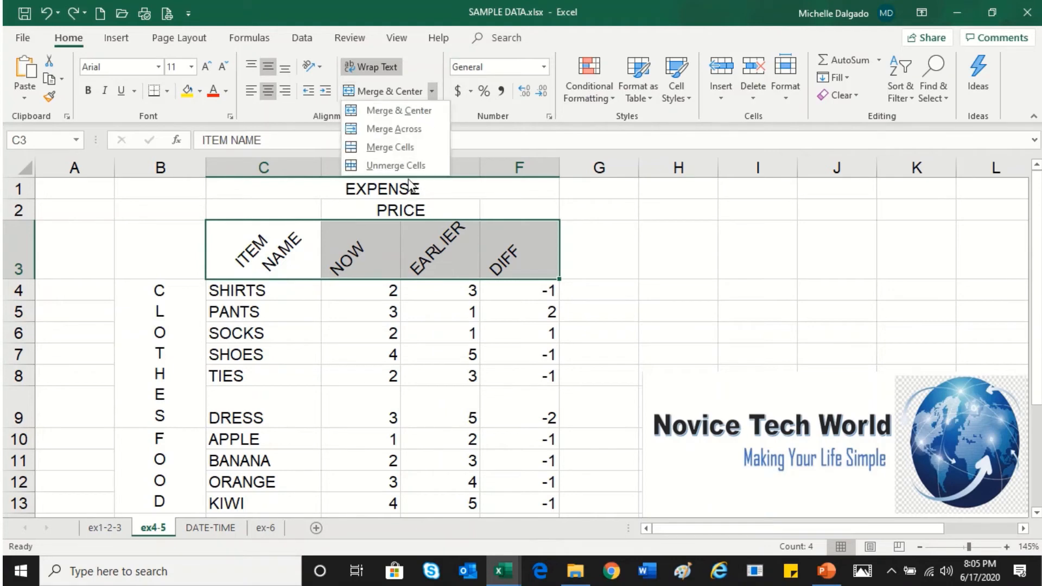
pyautogui.click(417, 154)
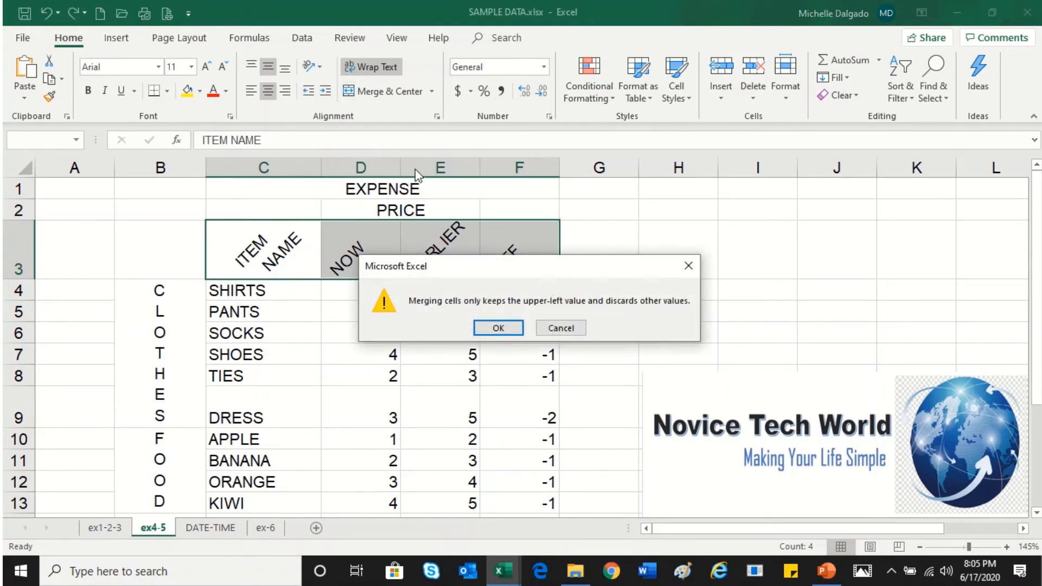
pyautogui.click(497, 328)
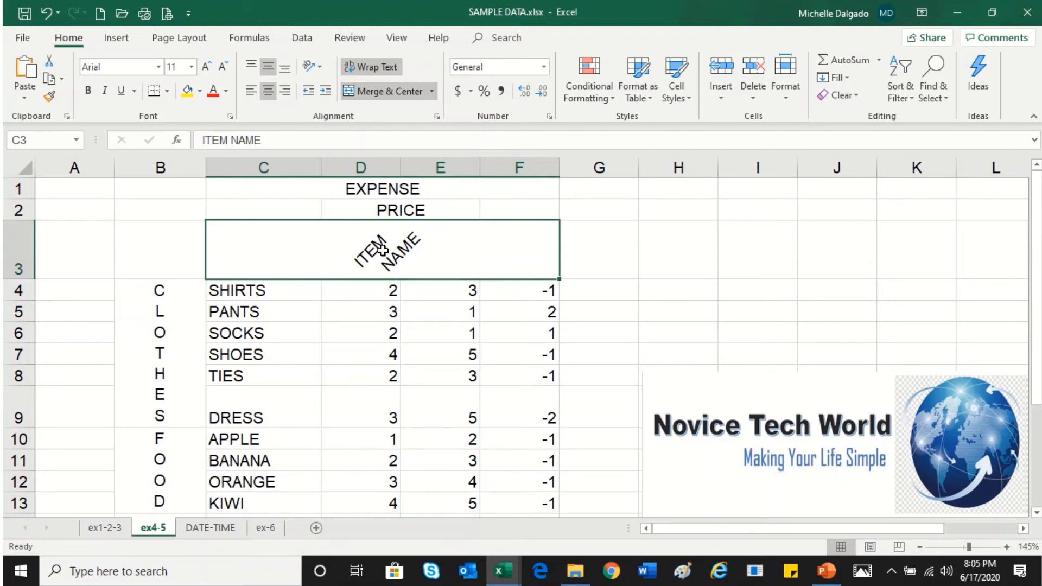
pyautogui.hotkey('ctrl', 'z')
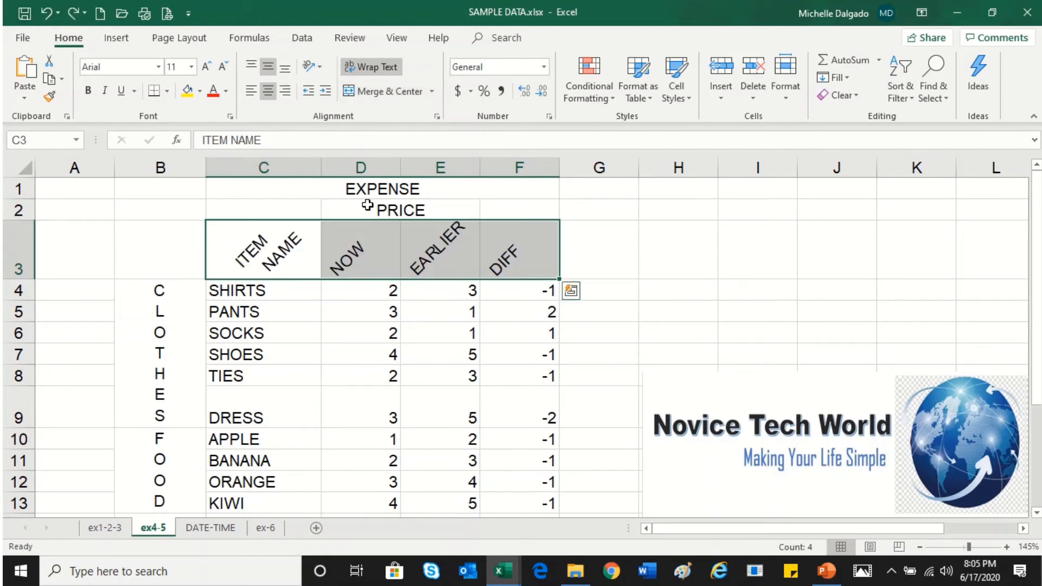
# Copy the C3:F3 headers and paste them into H3:K5
pyautogui.moveTo(309, 252); pyautogui.dragTo(500, 264)
pyautogui.hotkey('ctrl', 'c')
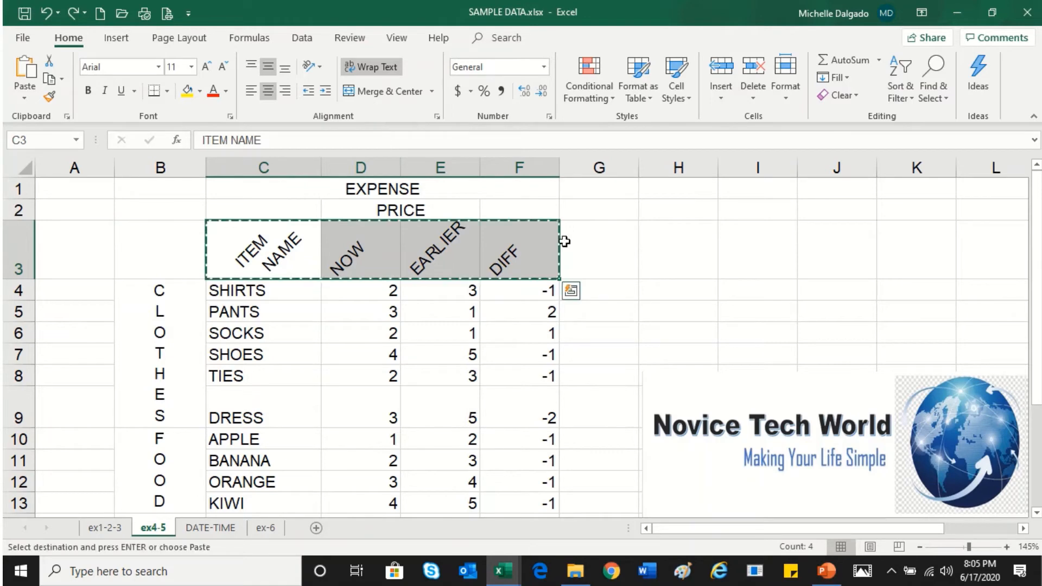
pyautogui.moveTo(663, 239); pyautogui.dragTo(669, 302)
pyautogui.hotkey('ctrl', 'v')
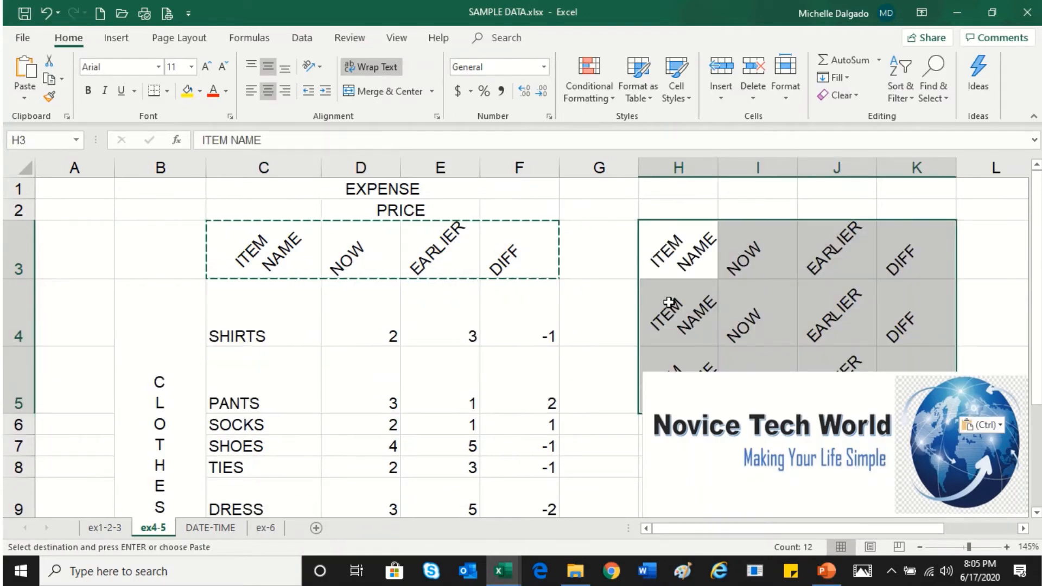
# Replace the item headers in H3, H4 and H5 with ITEM1, ITEM2 and ITEM3
pyautogui.scroll(-1, 669, 302)
pyautogui.moveTo(723, 381); pyautogui.dragTo(740, 435)
pyautogui.moveTo(620, 241); pyautogui.dragTo(810, 333)
pyautogui.click(633, 287)
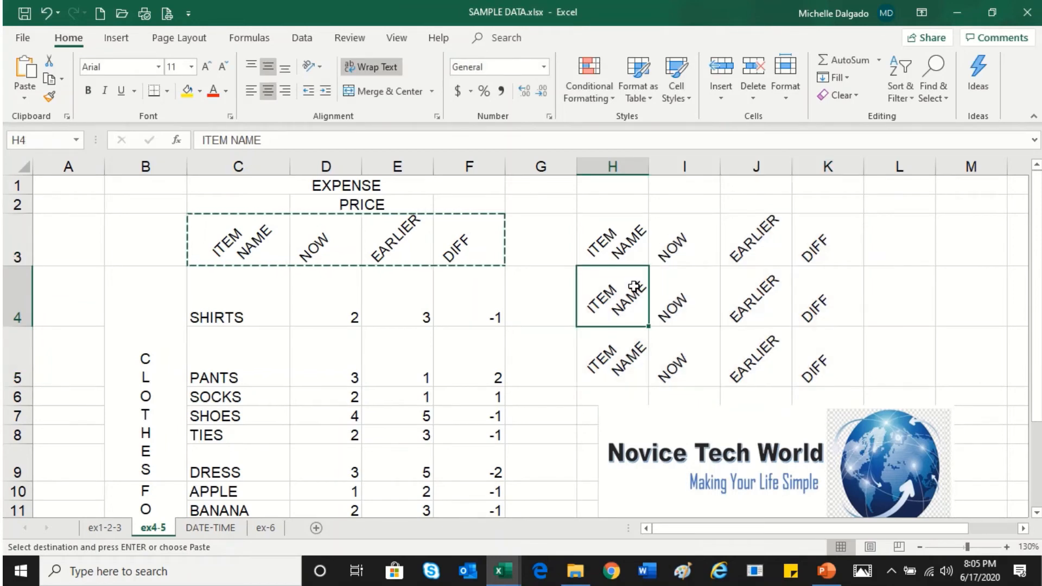
pyautogui.press('Up')
pyautogui.write('ITEM1')
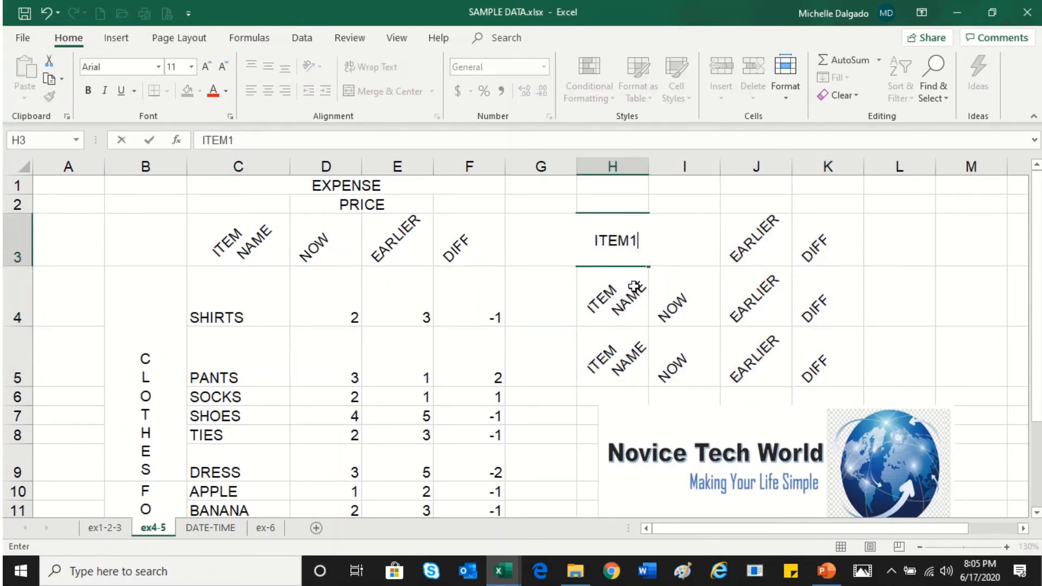
pyautogui.press('Return')
pyautogui.write('ITEM2')
pyautogui.press('Return')
pyautogui.write('ITEM3')
pyautogui.press('Return')
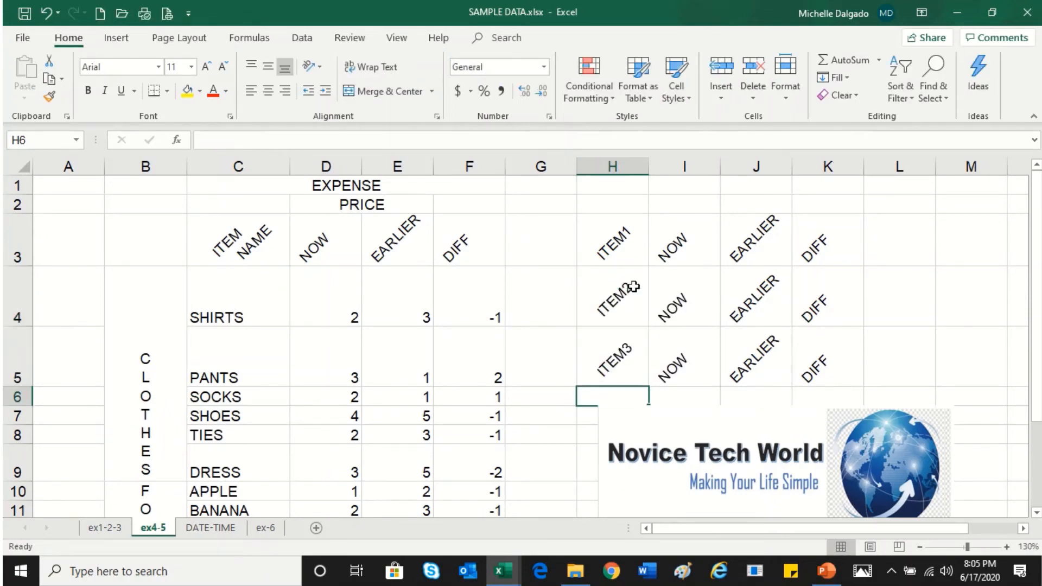
# Try Merge & Center on H3:K5, cancelling at the warning
pyautogui.moveTo(639, 262); pyautogui.dragTo(817, 362)
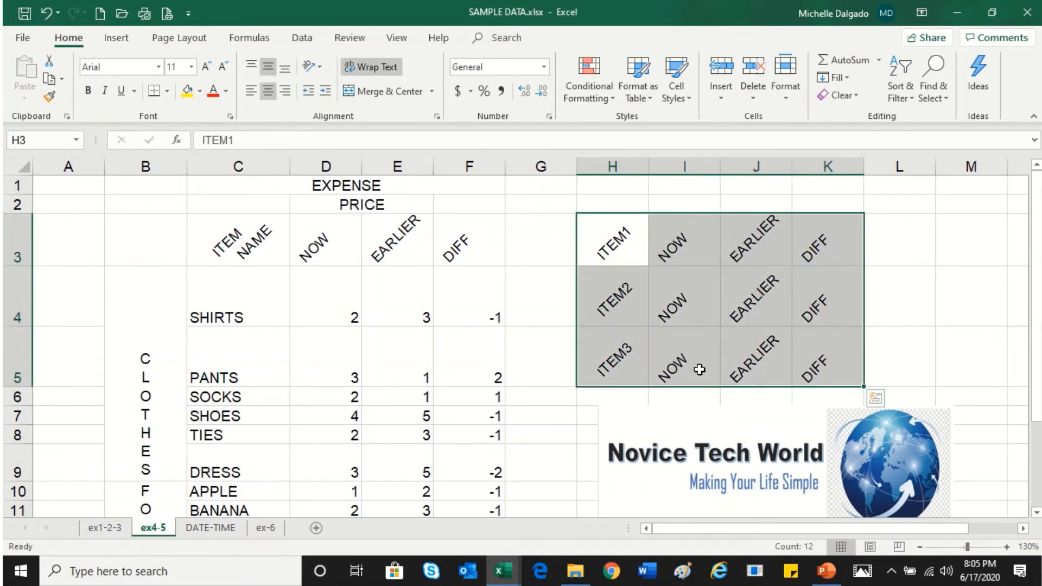
pyautogui.click(375, 92)
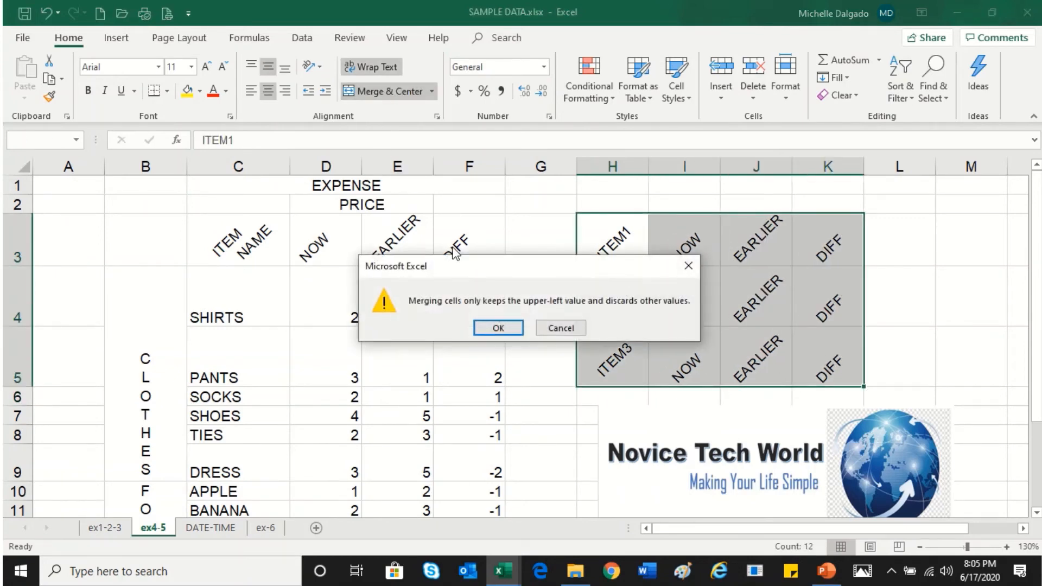
pyautogui.click(559, 326)
# Apply Merge Across to H3:K5 so each row merges into one cell
pyautogui.click(432, 91)
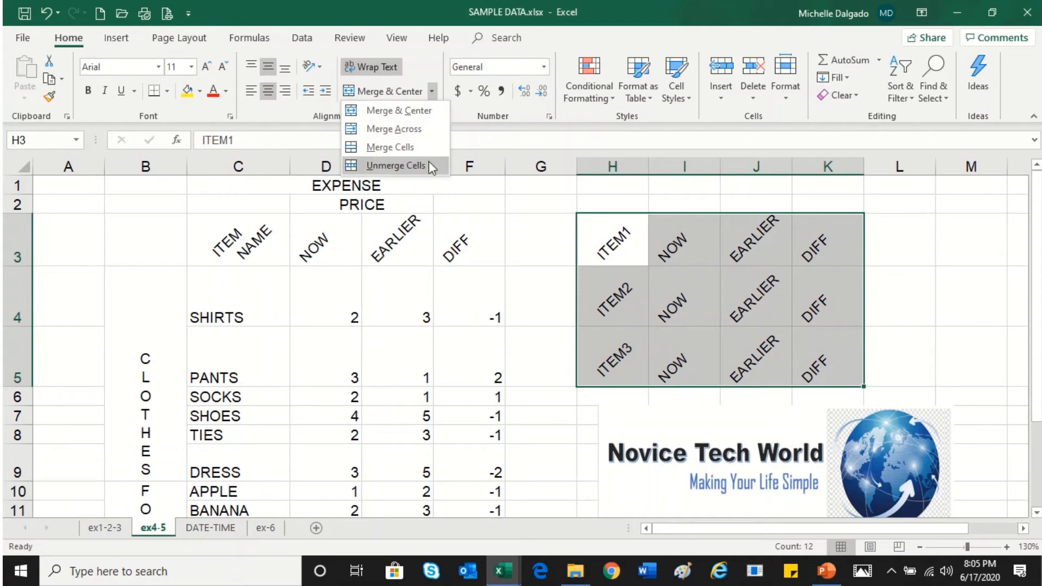
pyautogui.click(425, 131)
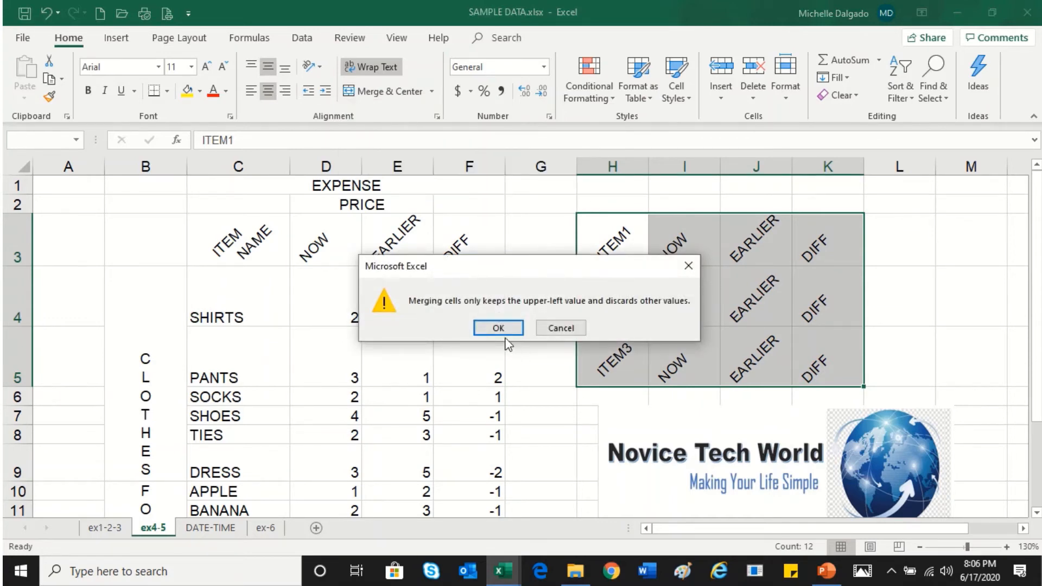
pyautogui.click(498, 329)
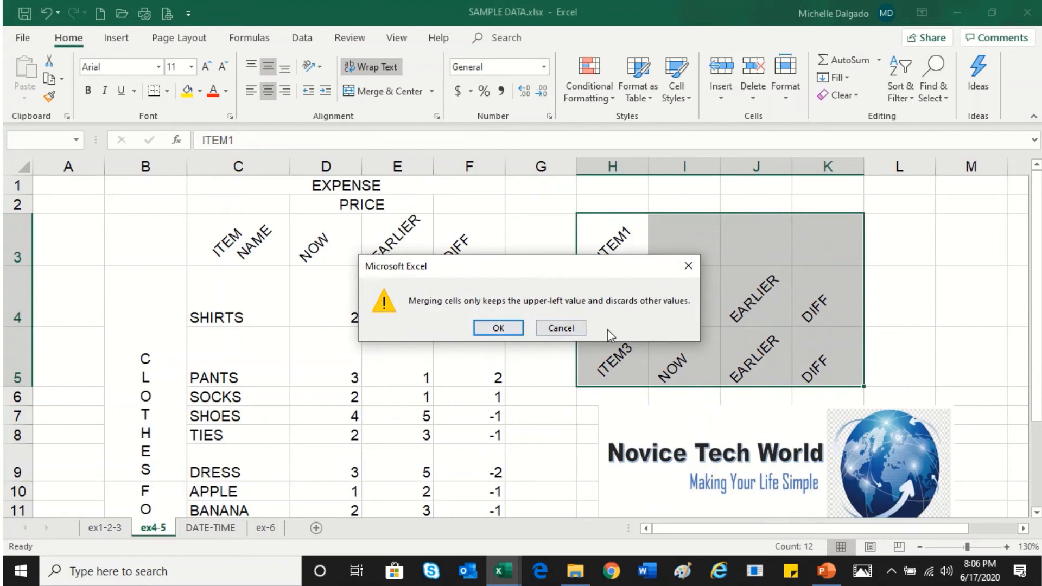
pyautogui.click(509, 332)
pyautogui.click(509, 331)
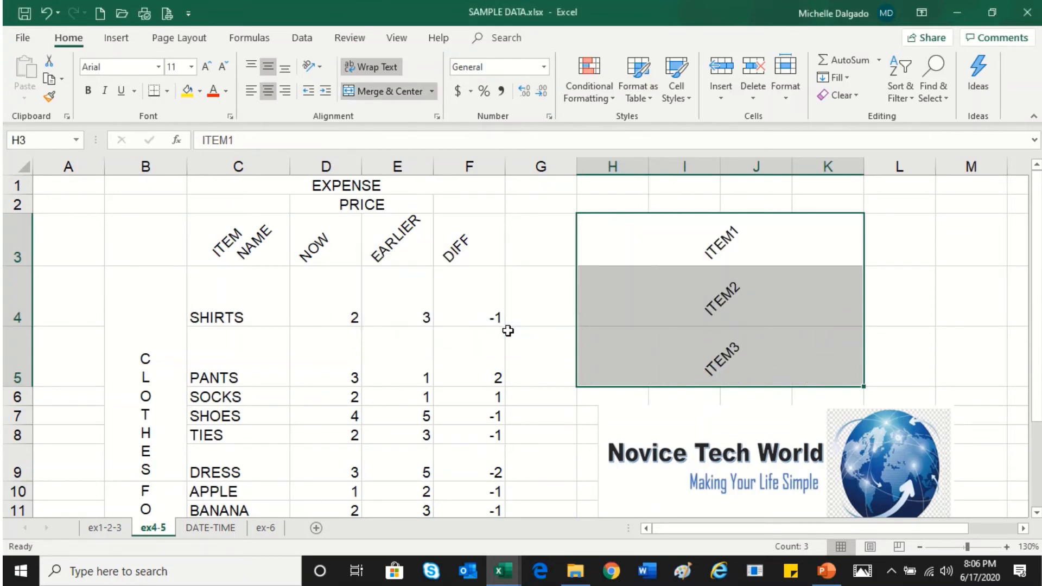
pyautogui.click(762, 249)
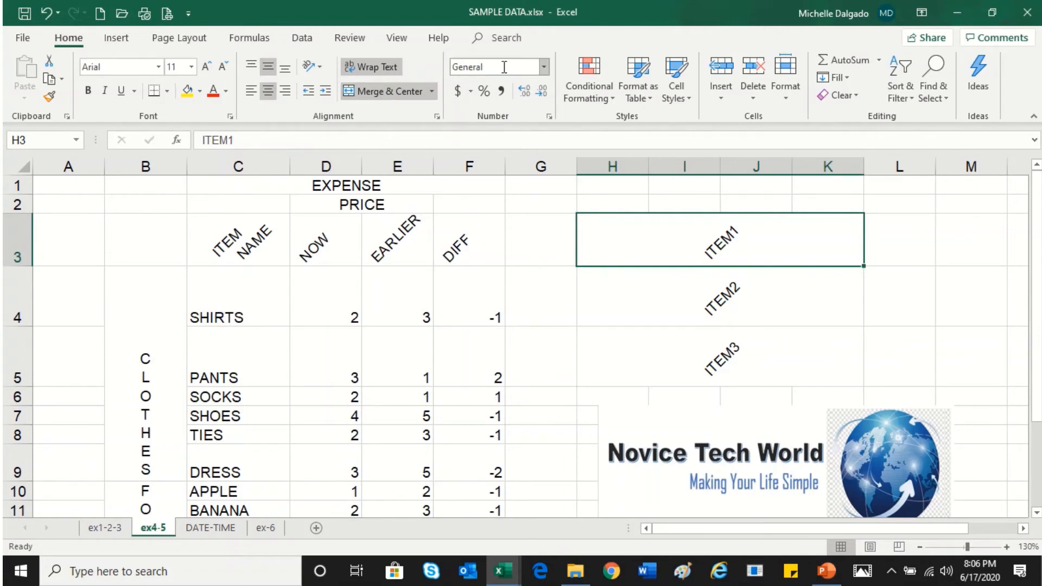
# On the DATE-TIME sheet, apply the Short Date number format to column C
pyautogui.click(227, 531)
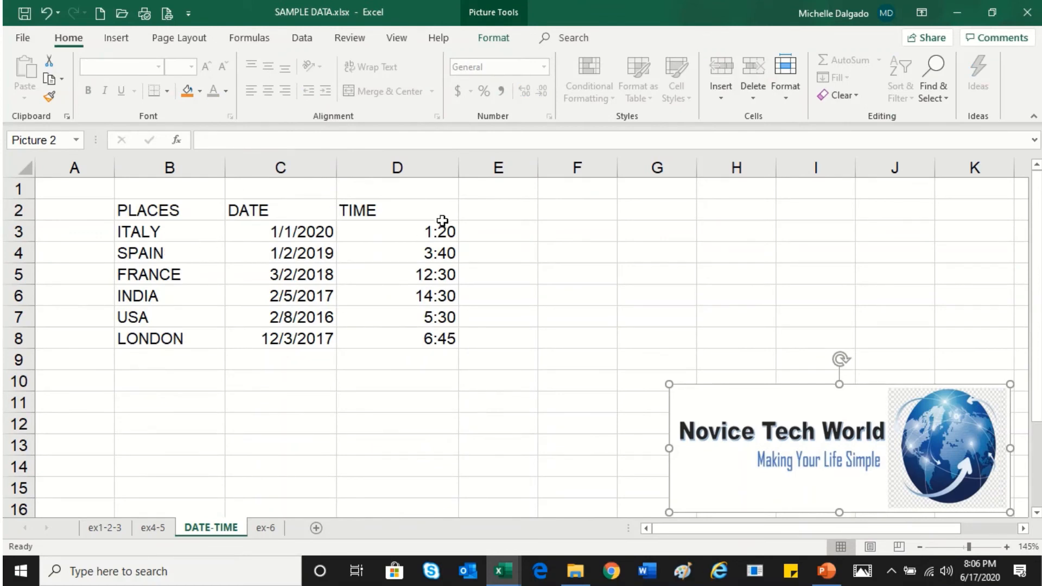
pyautogui.moveTo(184, 226); pyautogui.dragTo(171, 339)
pyautogui.moveTo(298, 232); pyautogui.dragTo(298, 338)
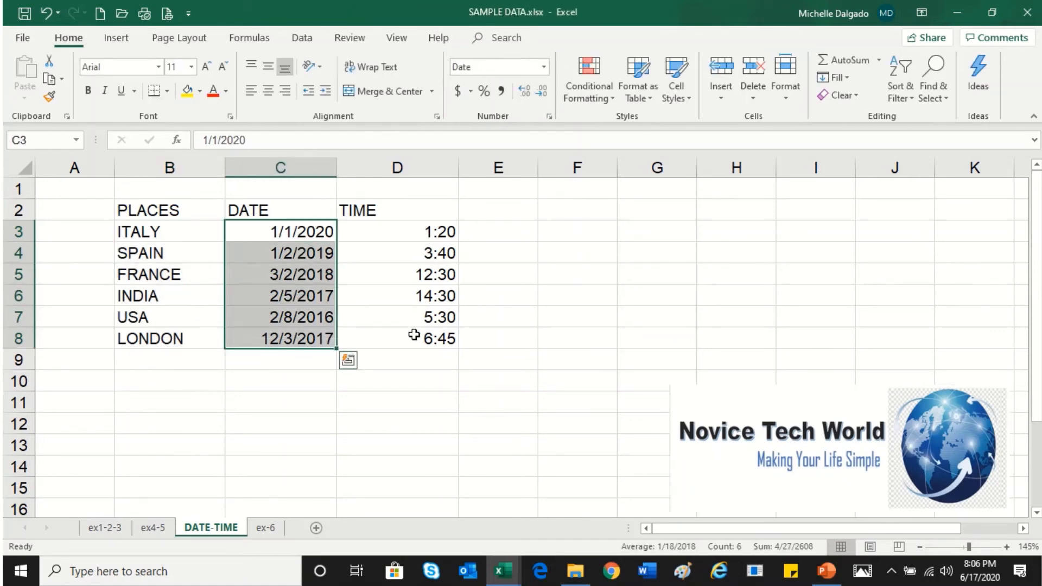
pyautogui.moveTo(428, 232); pyautogui.dragTo(426, 337)
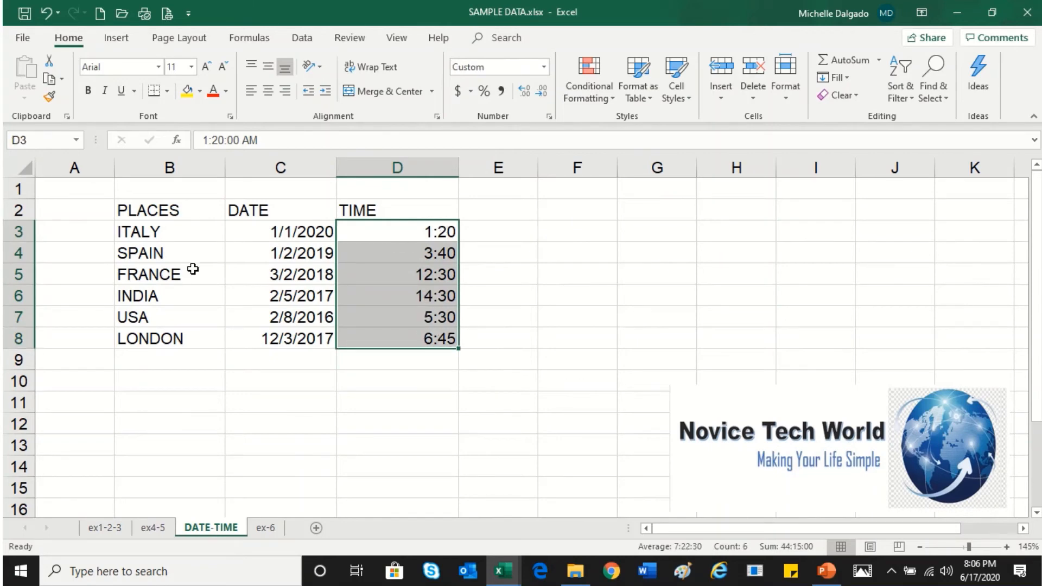
pyautogui.click(255, 236)
pyautogui.click(307, 167)
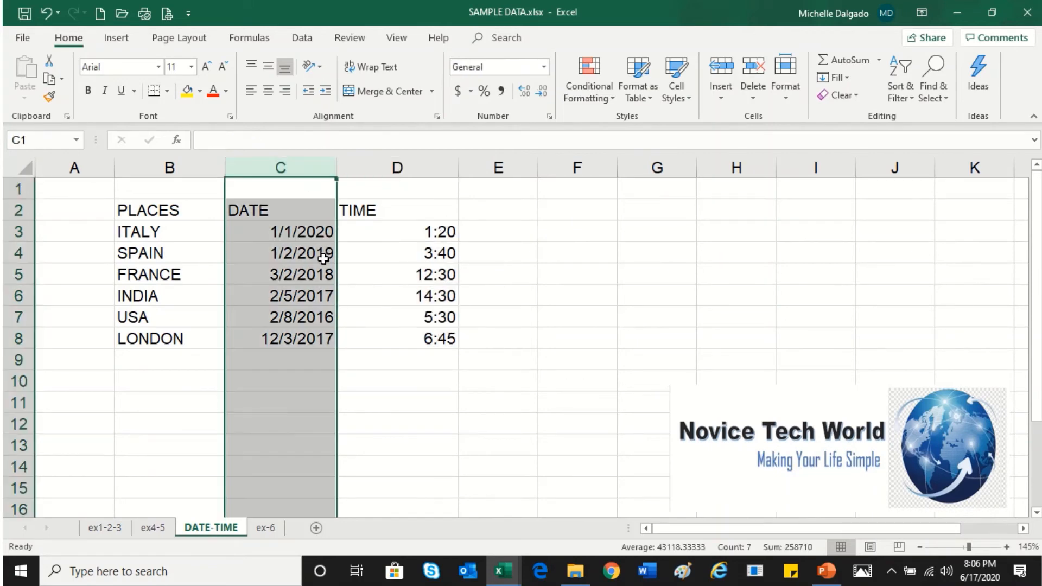
pyautogui.click(542, 67)
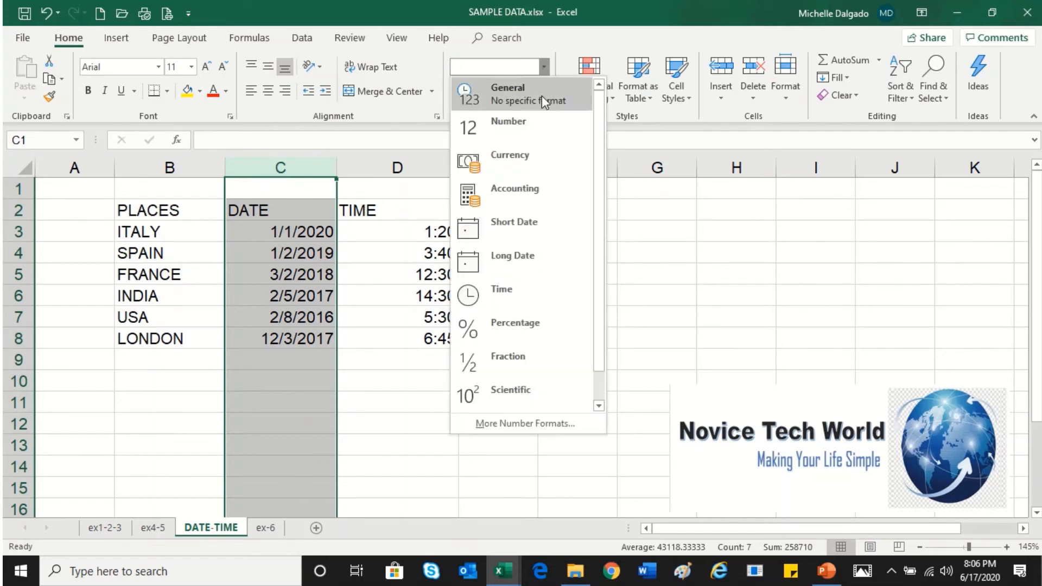
pyautogui.click(557, 224)
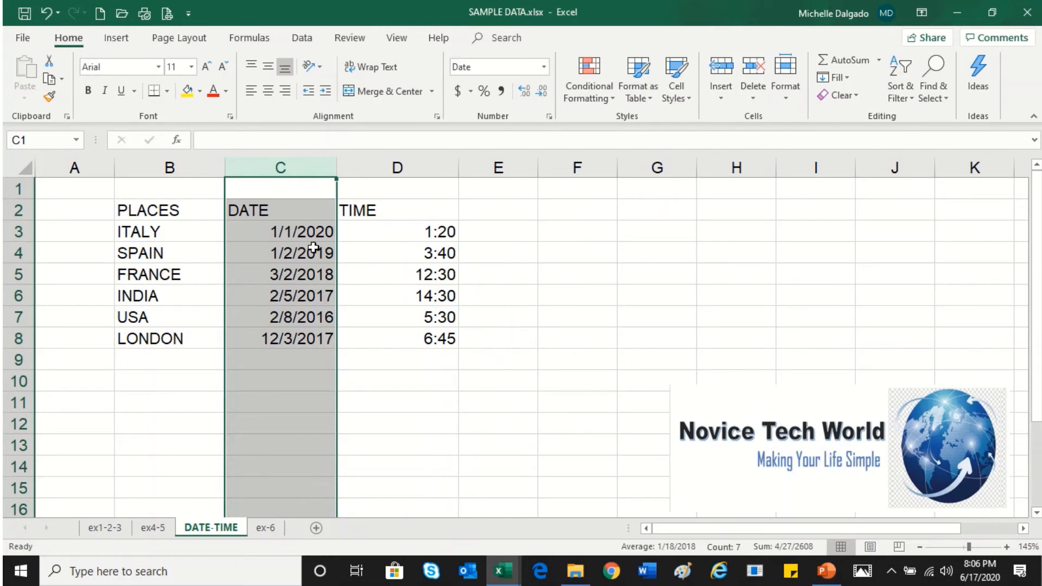
# Apply the Long Date format to column C and widen the column to fit the dates
pyautogui.click(543, 66)
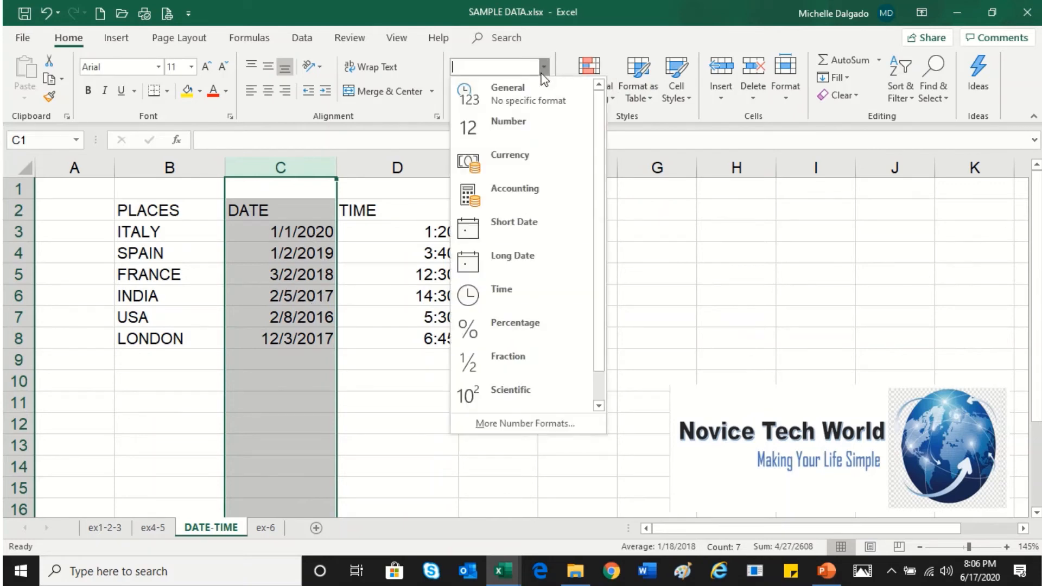
pyautogui.click(513, 273)
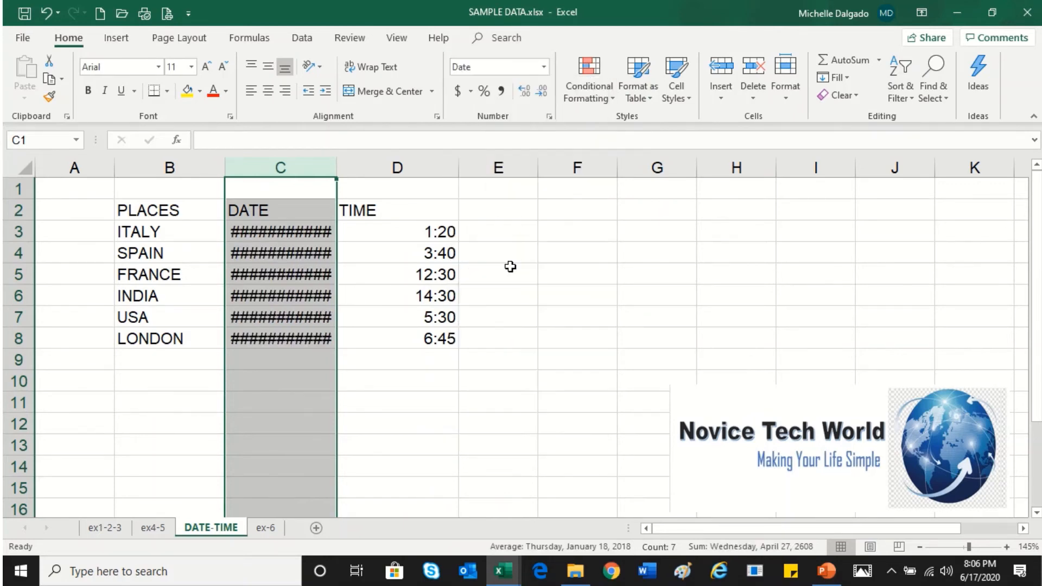
pyautogui.moveTo(335, 163); pyautogui.dragTo(464, 169)
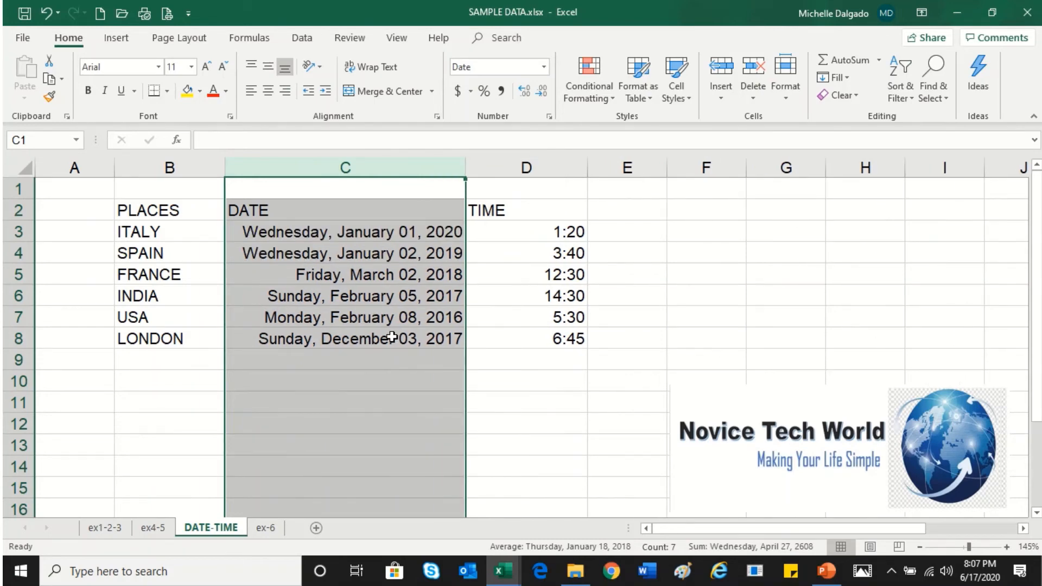
pyautogui.click(545, 67)
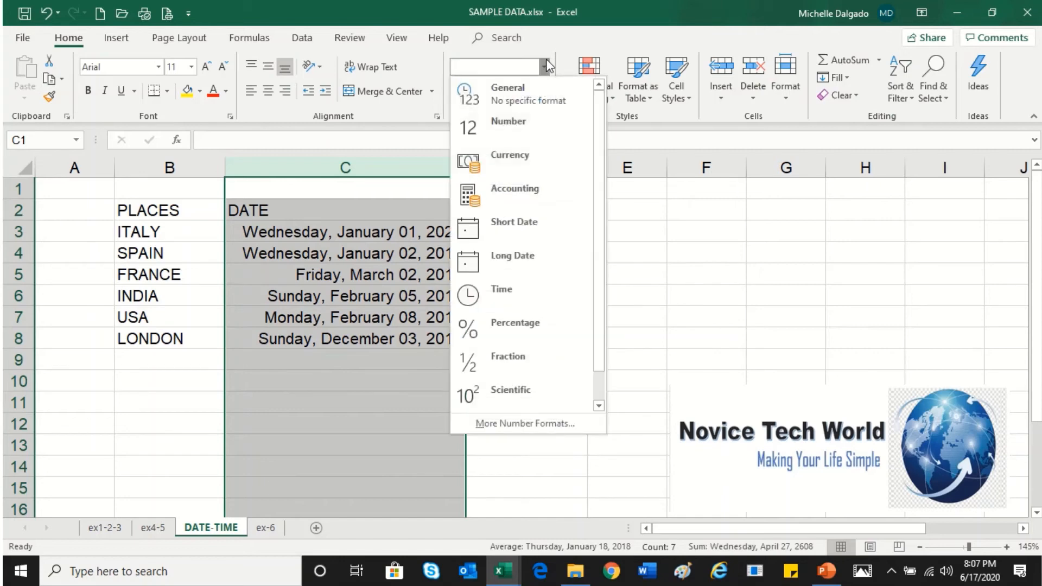
pyautogui.click(709, 254)
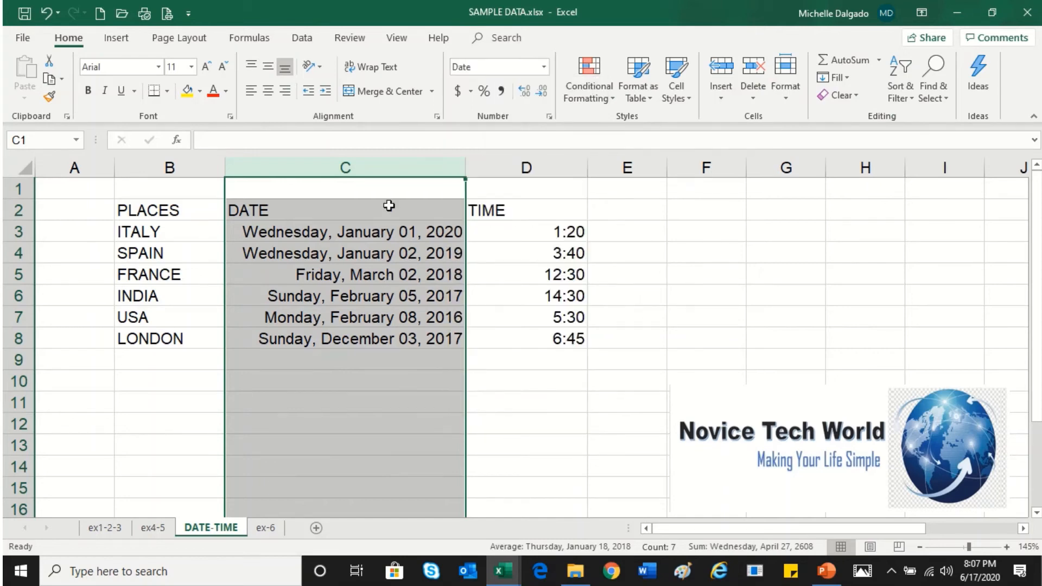
# Apply the "March 14, 2012" date format to column C and narrow the column to fit the dates
pyautogui.click(550, 116)
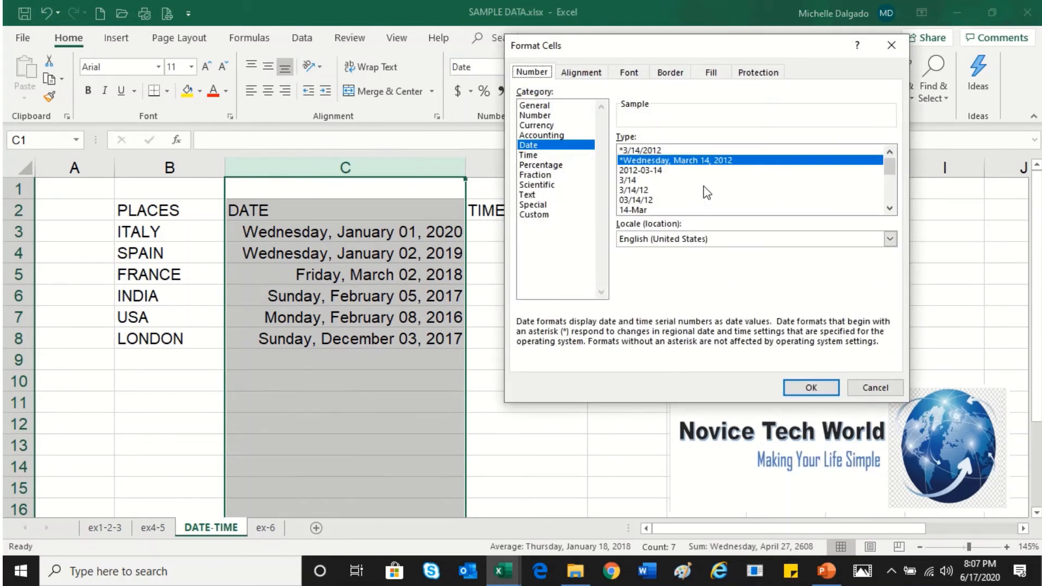
pyautogui.click(891, 208)
pyautogui.click(891, 209)
pyautogui.click(890, 209)
pyautogui.click(890, 208)
pyautogui.click(891, 208)
pyautogui.click(891, 208)
pyautogui.click(891, 210)
pyautogui.click(891, 209)
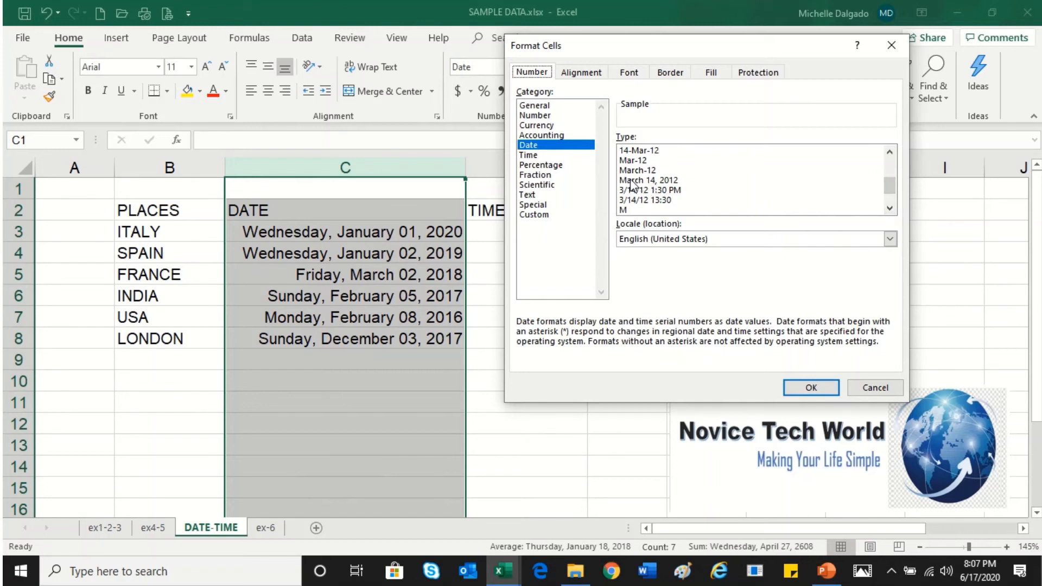
pyautogui.click(668, 180)
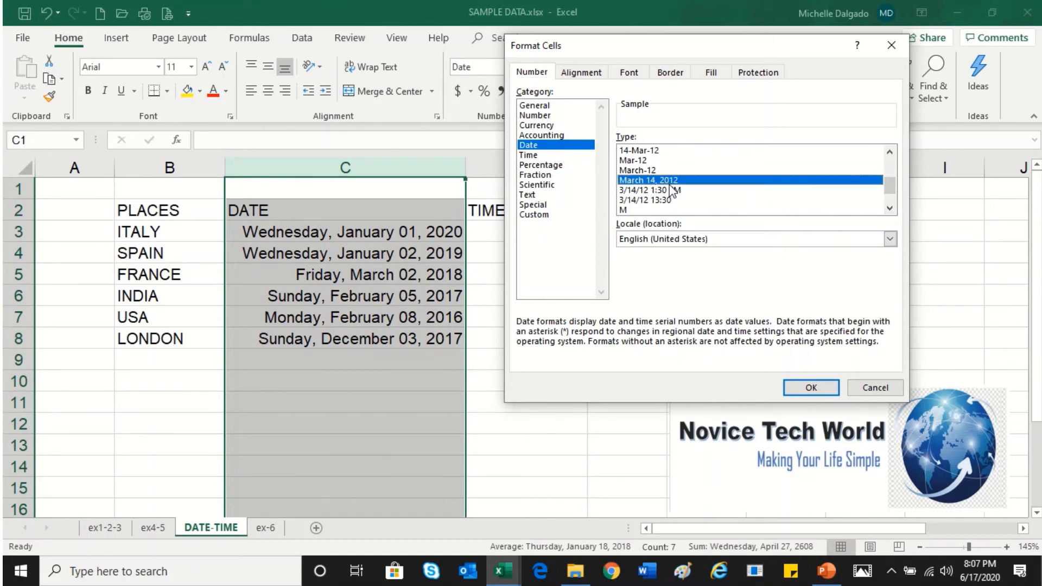
pyautogui.click(792, 388)
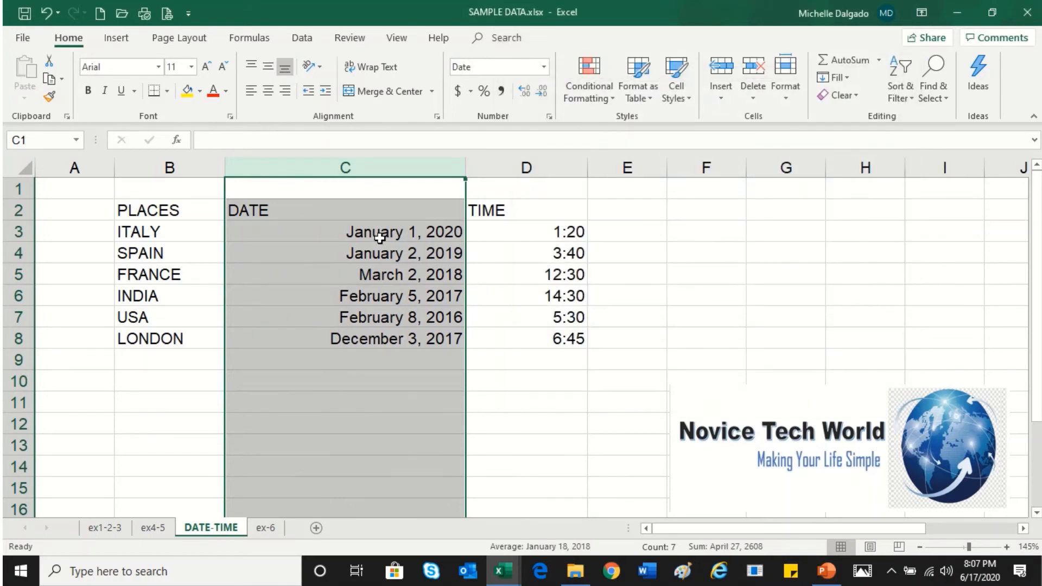
pyautogui.moveTo(465, 168); pyautogui.dragTo(414, 179)
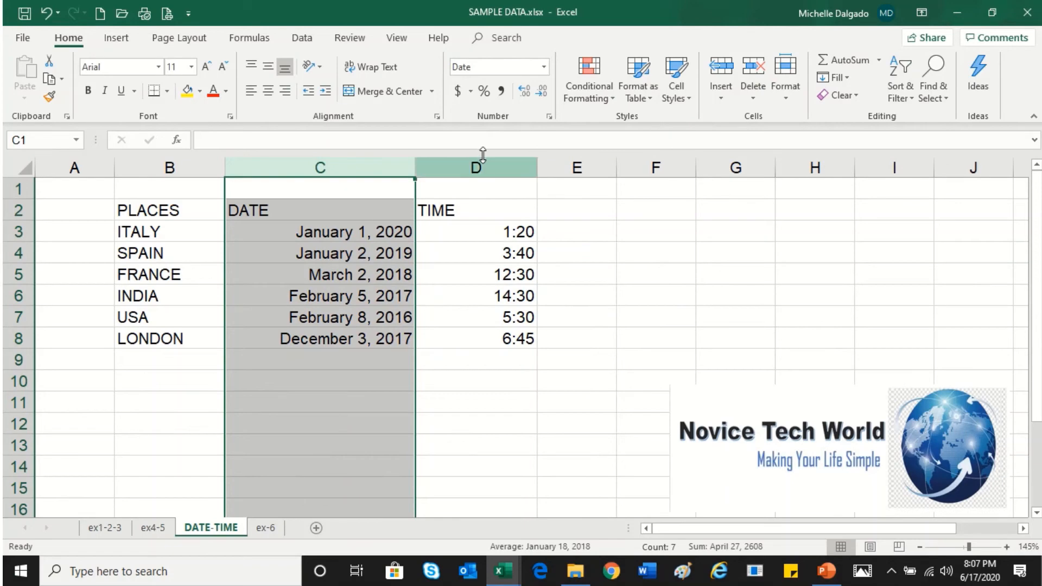
# Apply the "14-Mar-2012" date format to column C
pyautogui.click(547, 116)
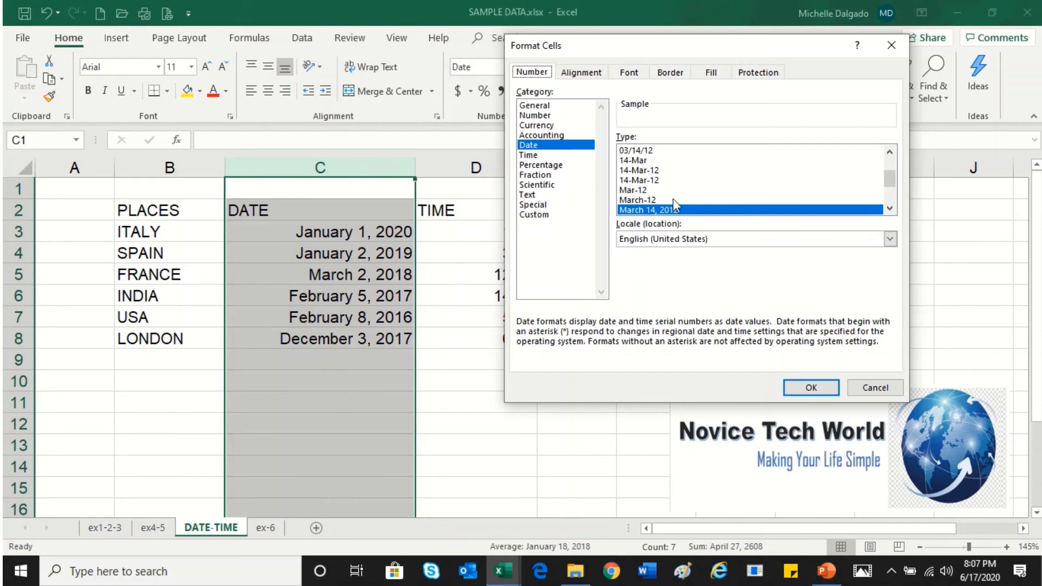
pyautogui.click(889, 209)
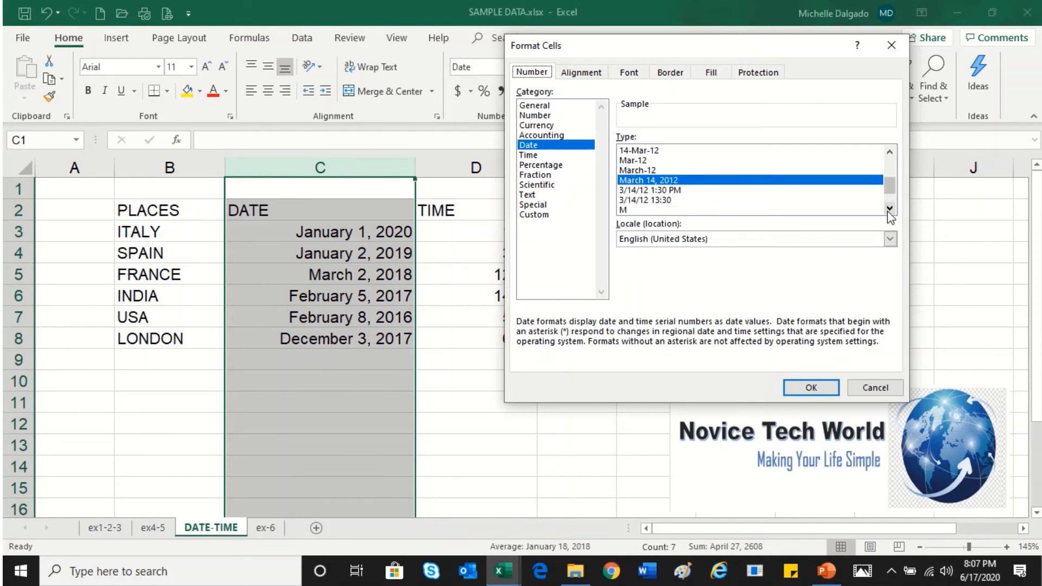
pyautogui.click(889, 208)
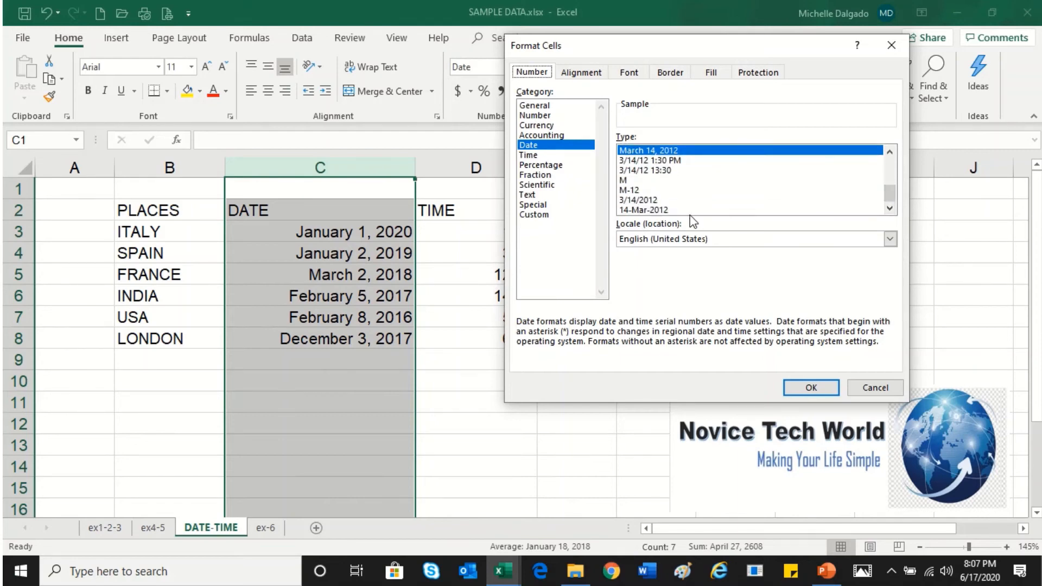
pyautogui.click(644, 210)
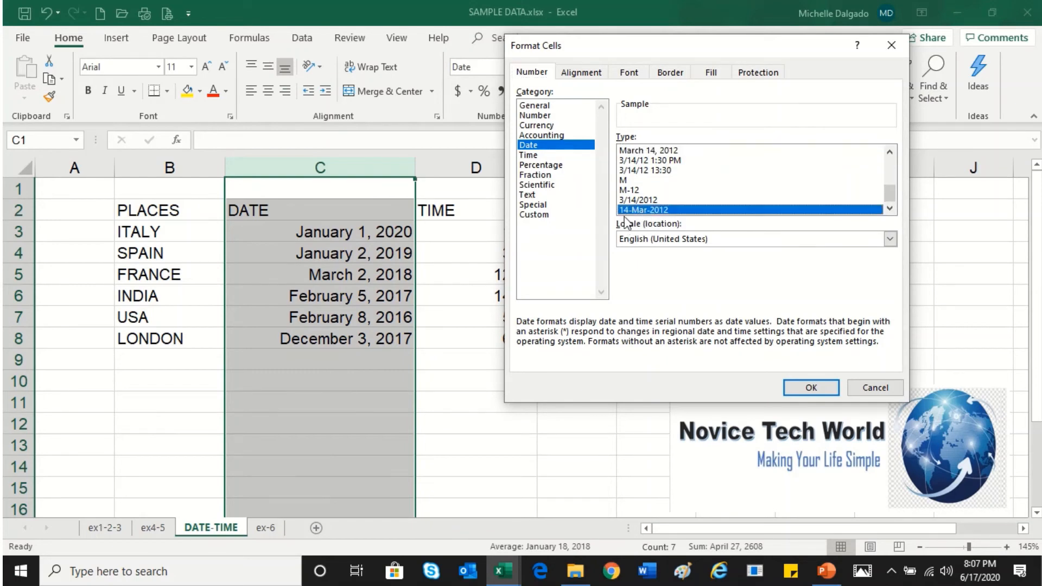
pyautogui.click(797, 389)
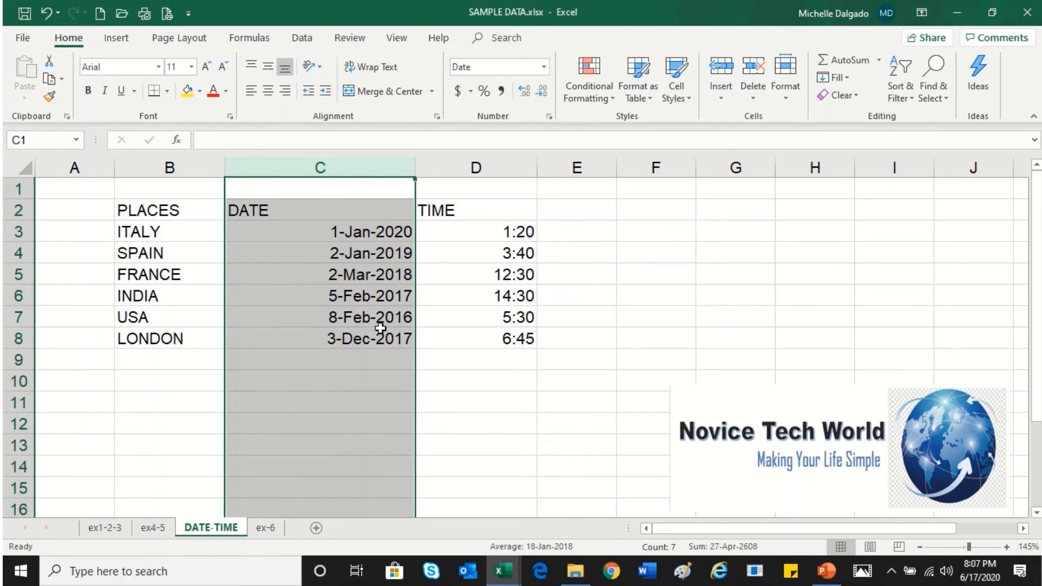
# Apply the "13:30" time format to the times in D3:D8
pyautogui.moveTo(475, 228); pyautogui.dragTo(478, 341)
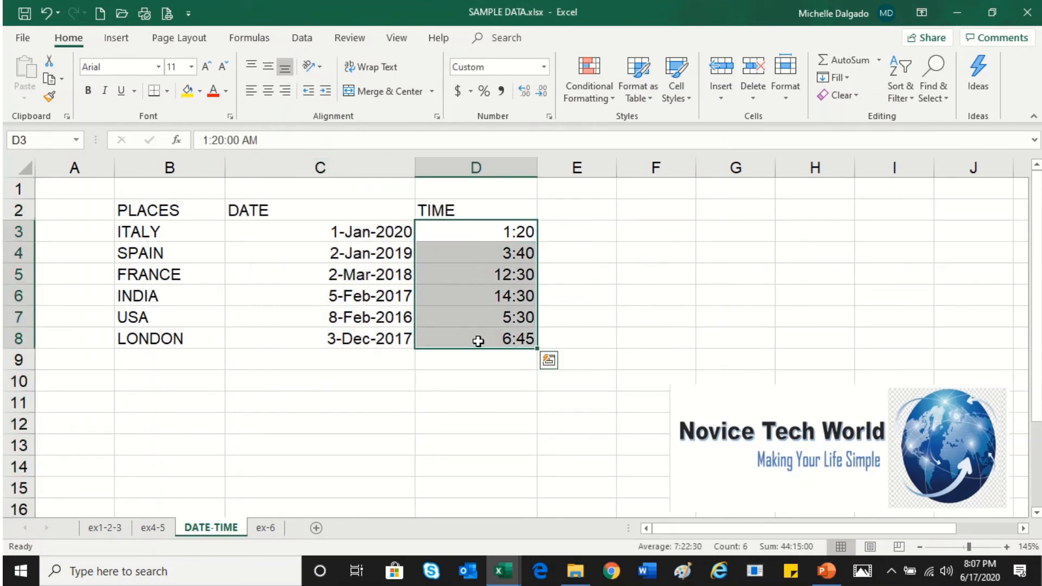
pyautogui.click(549, 117)
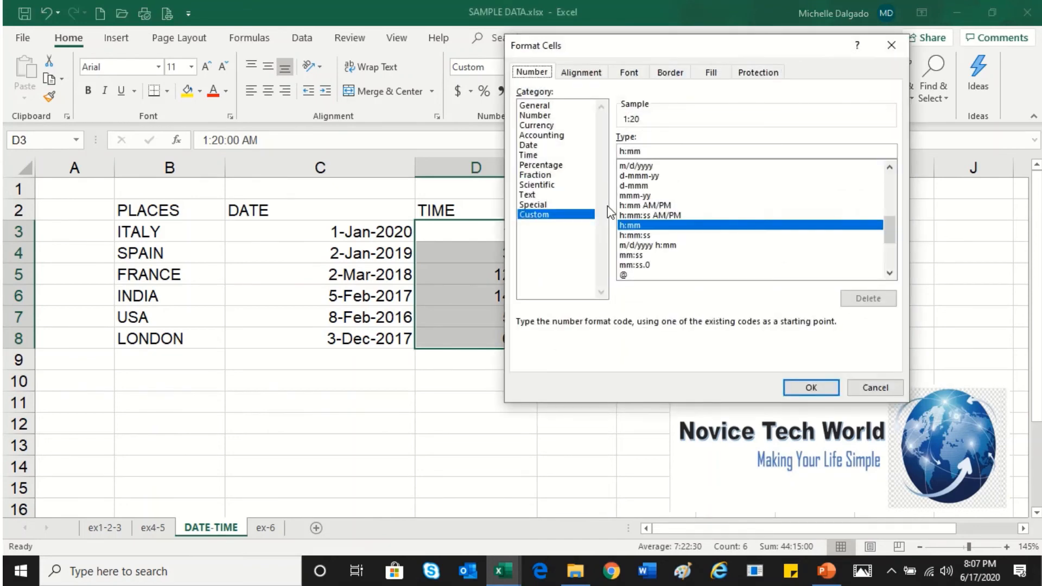
pyautogui.click(535, 145)
pyautogui.click(553, 155)
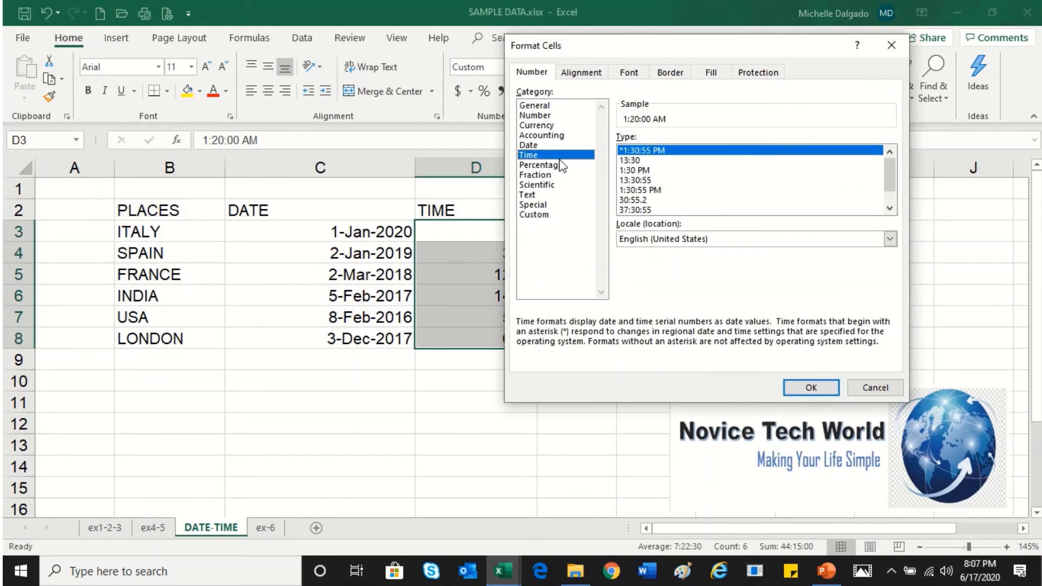
pyautogui.moveTo(684, 50); pyautogui.dragTo(746, 27)
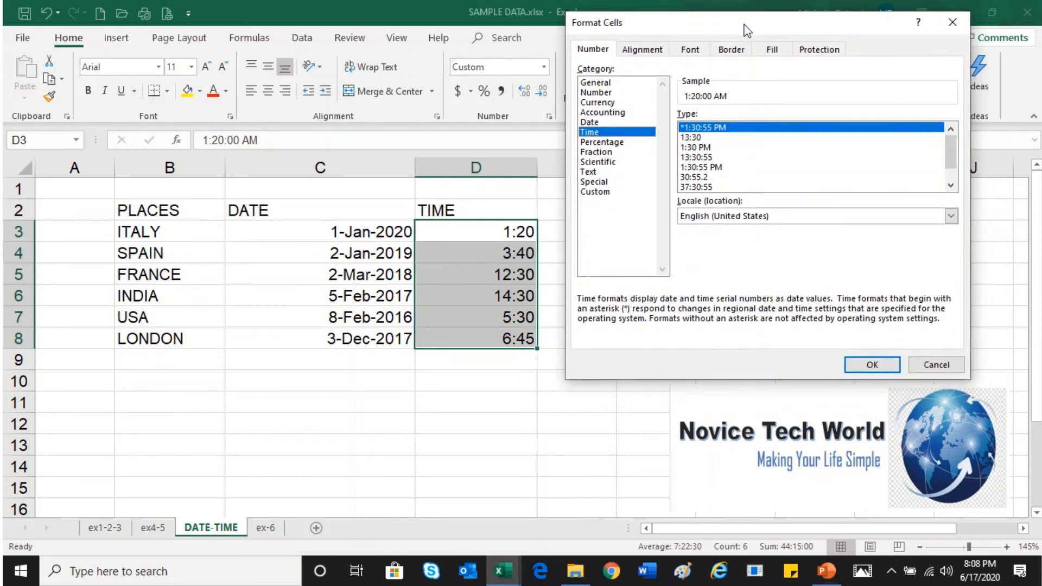
pyautogui.click(700, 139)
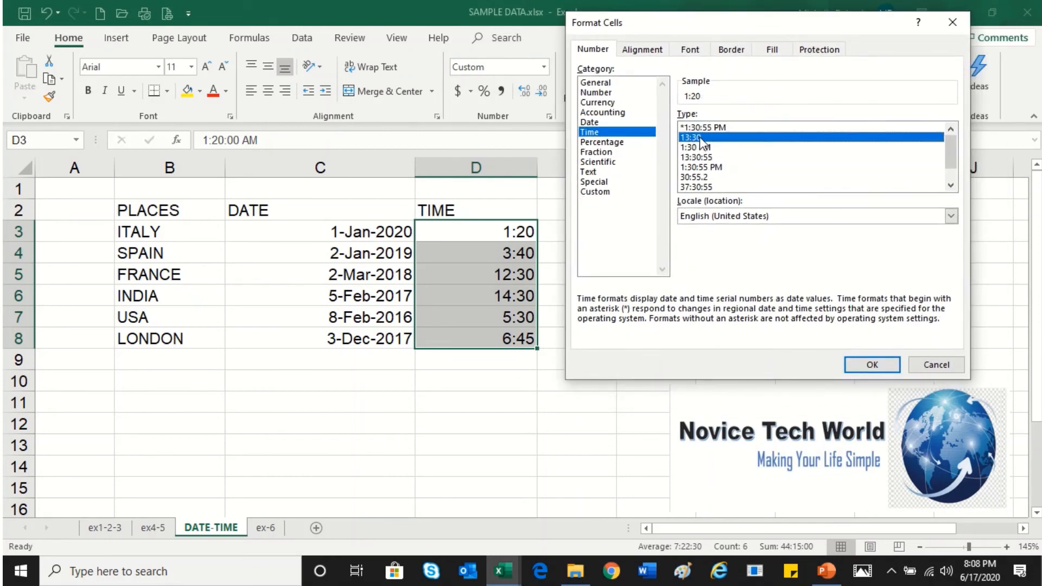
pyautogui.click(871, 364)
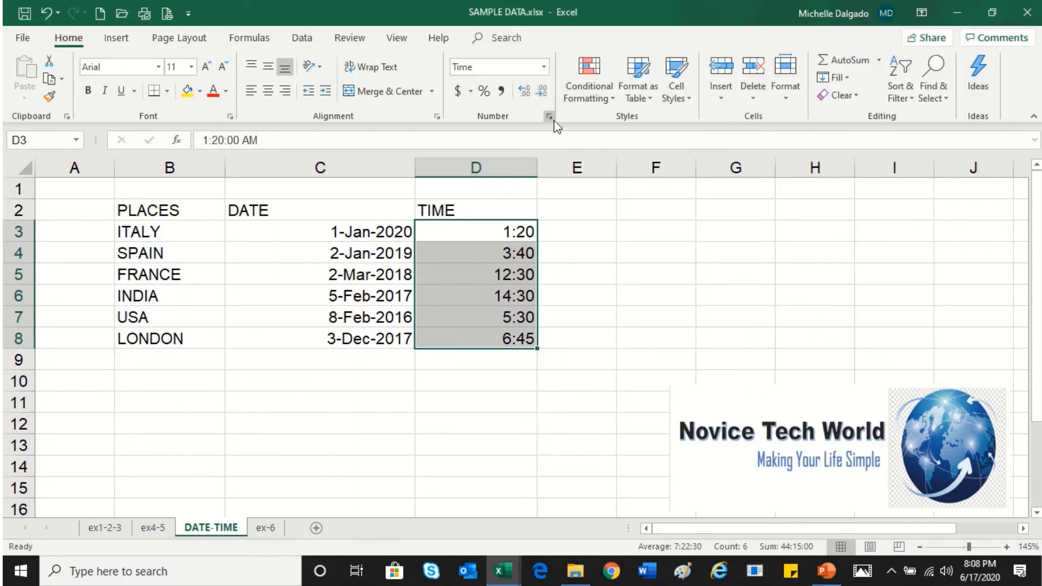
# Apply the "1:30:55 PM" time format to D3:D8
pyautogui.click(550, 116)
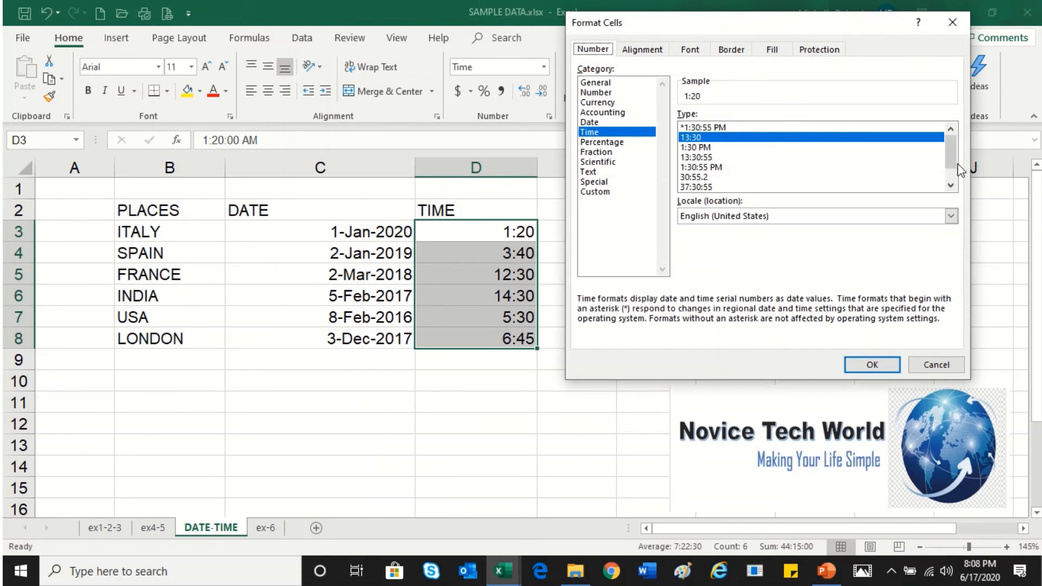
pyautogui.click(710, 167)
pyautogui.click(869, 363)
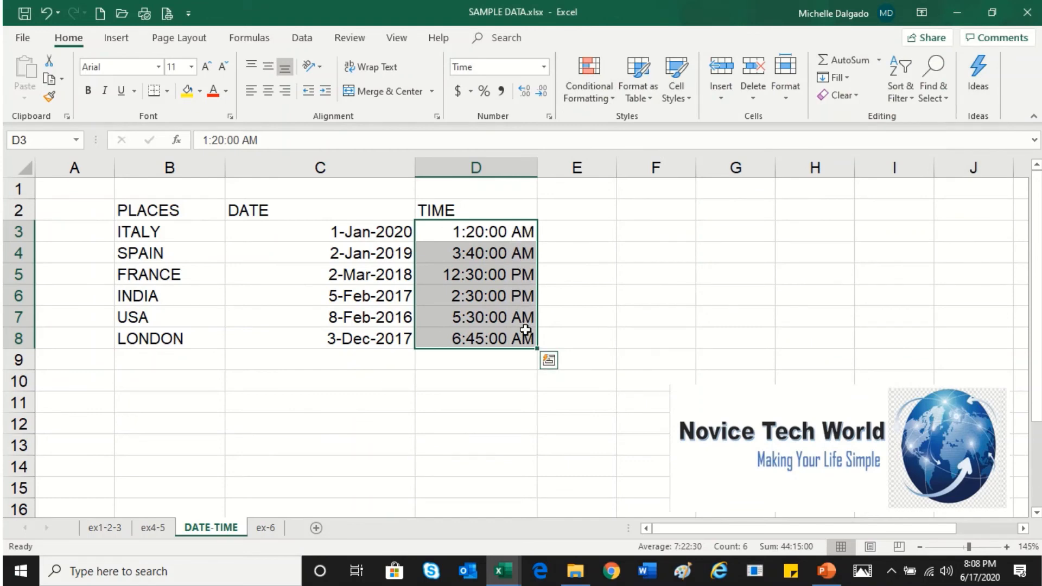
# Apply the "13:30:55" time format to D3:D8
pyautogui.click(549, 116)
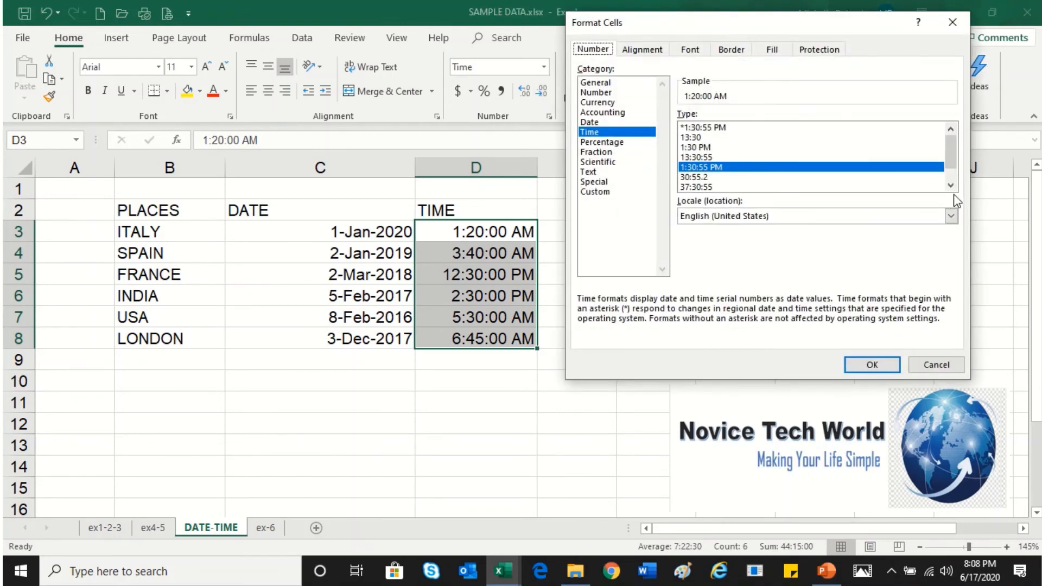
pyautogui.click(692, 189)
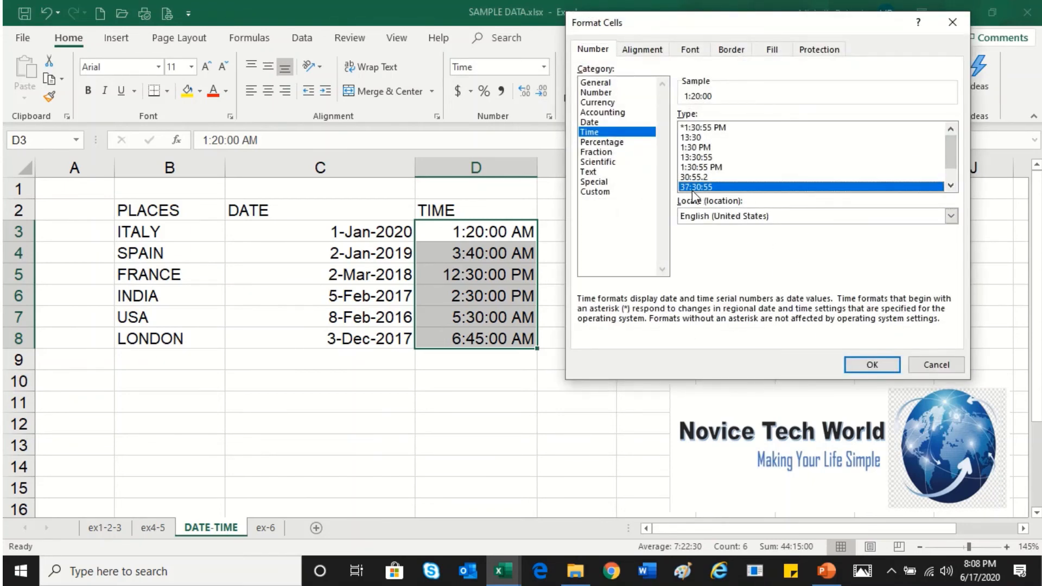
pyautogui.click(695, 157)
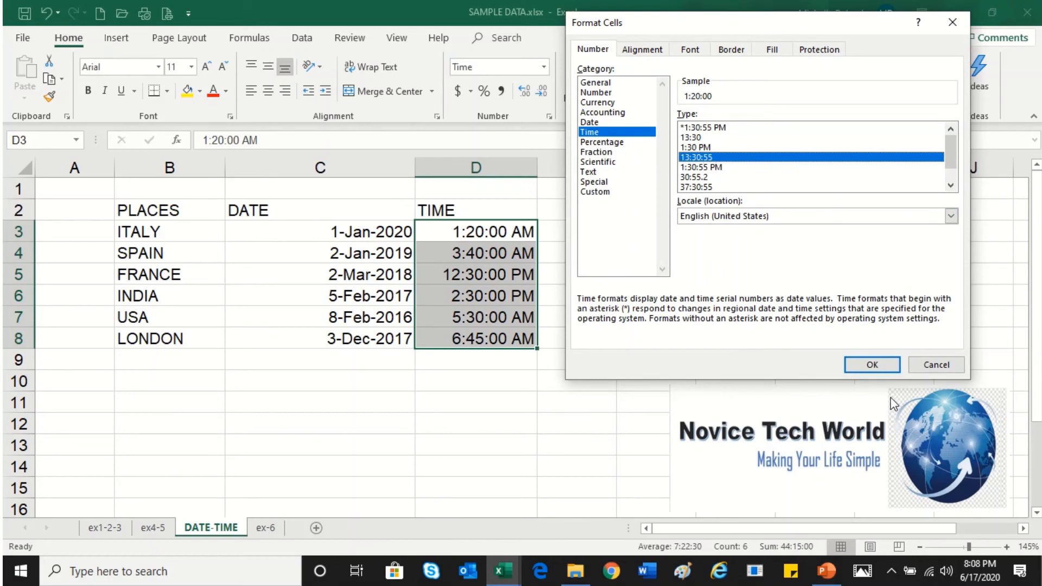
pyautogui.click(876, 370)
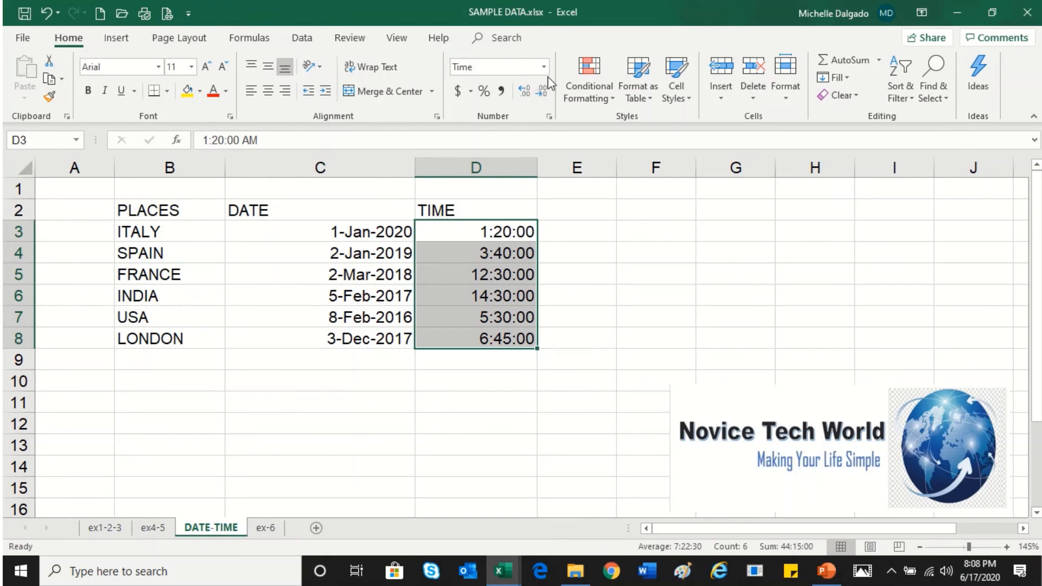
# Reapply the "1:30:55 PM" time format to D3:D8
pyautogui.click(549, 116)
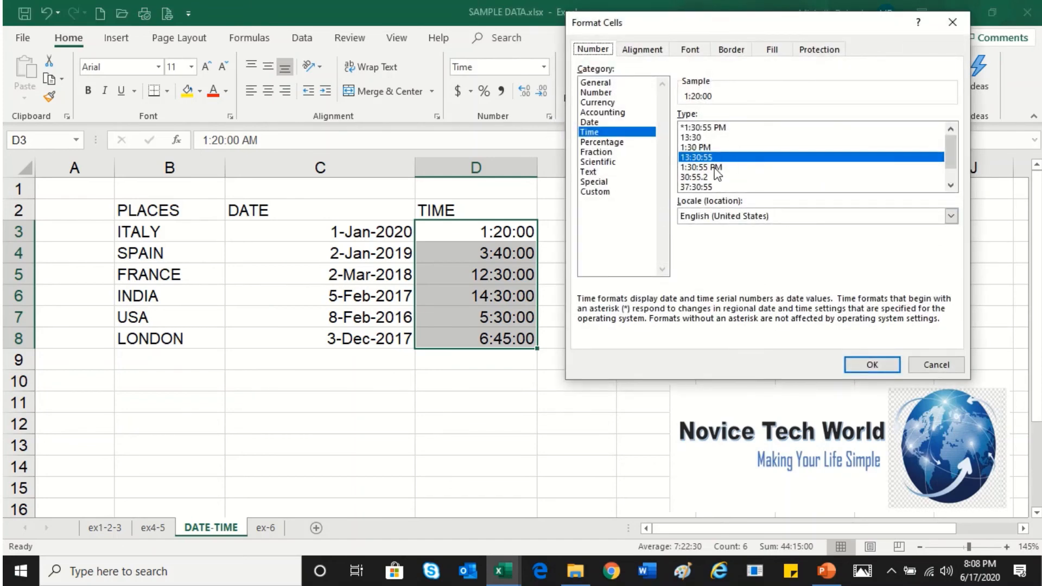
pyautogui.click(951, 187)
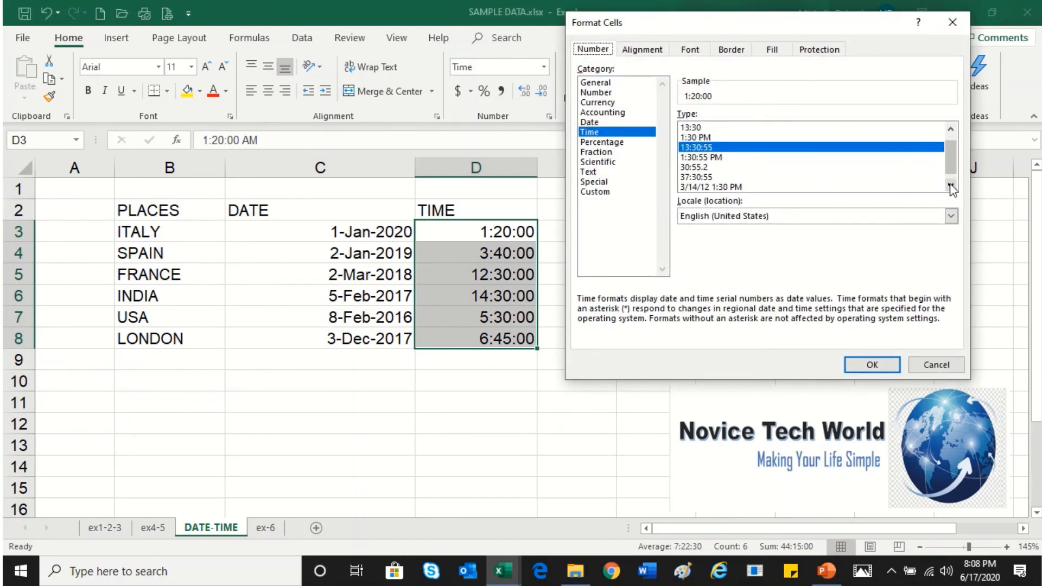
pyautogui.click(950, 186)
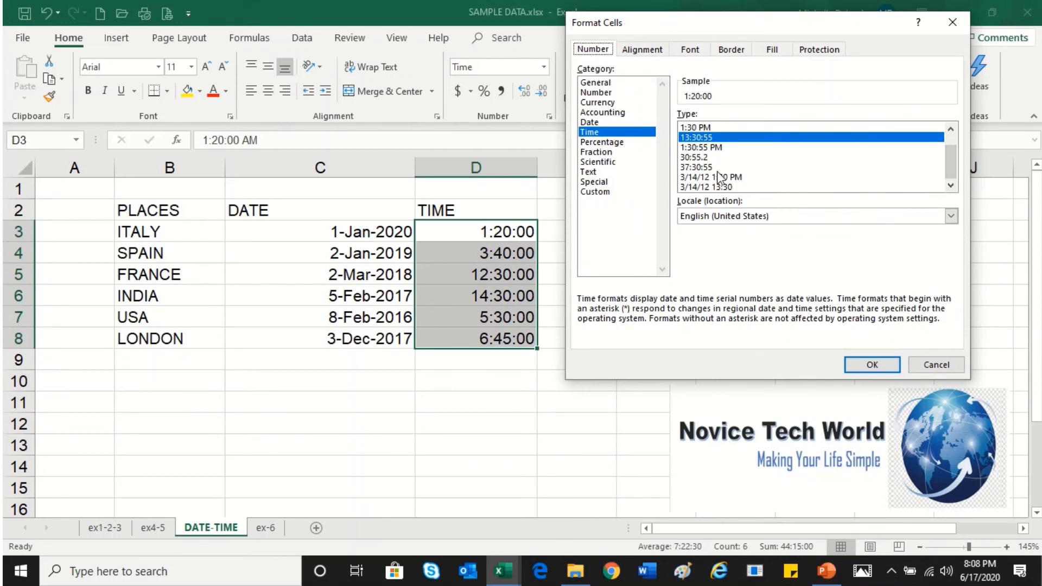
pyautogui.click(718, 147)
pyautogui.click(893, 366)
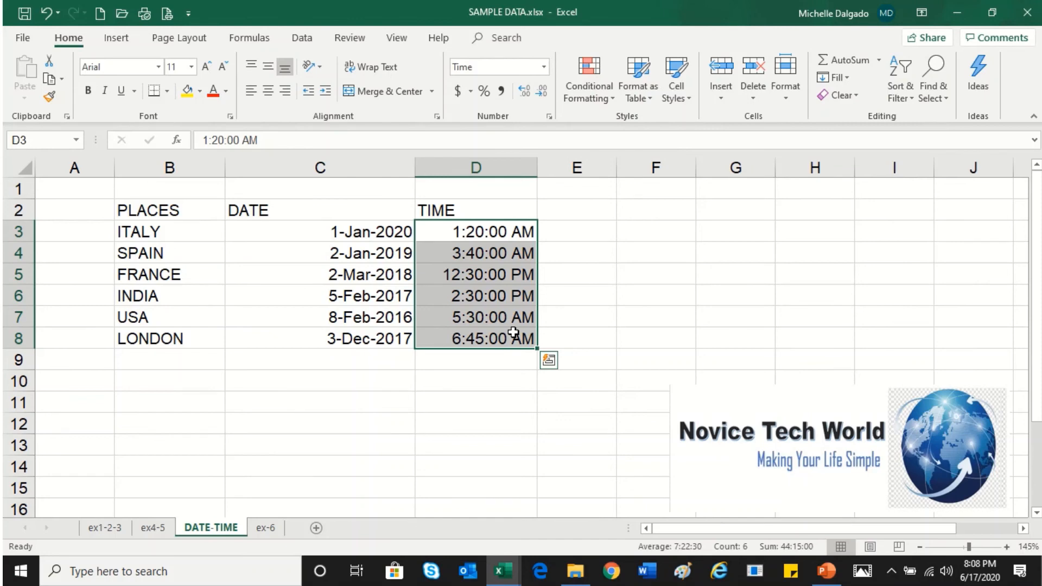
# Enter the numbers 2 through 6 in cells E3 to E7
pyautogui.click(562, 231)
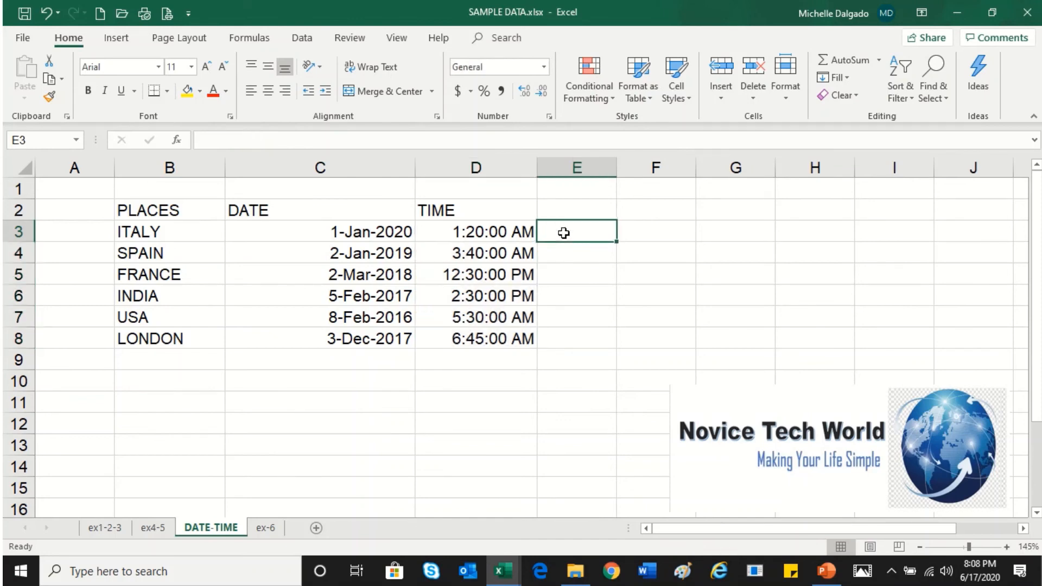
pyautogui.write('2')
pyautogui.press('Return')
pyautogui.write('3')
pyautogui.press('Return')
pyautogui.write('4')
pyautogui.press('Return')
pyautogui.write('5')
pyautogui.press('Return')
pyautogui.write('6')
pyautogui.press('Return')
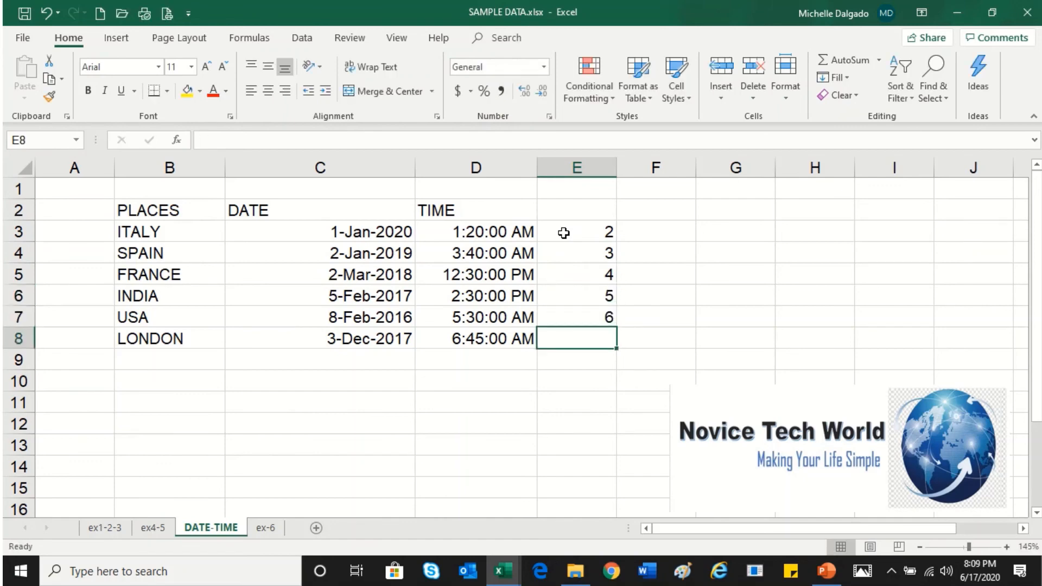
# Apply the Currency number format to E3:E7
pyautogui.moveTo(563, 233); pyautogui.dragTo(574, 312)
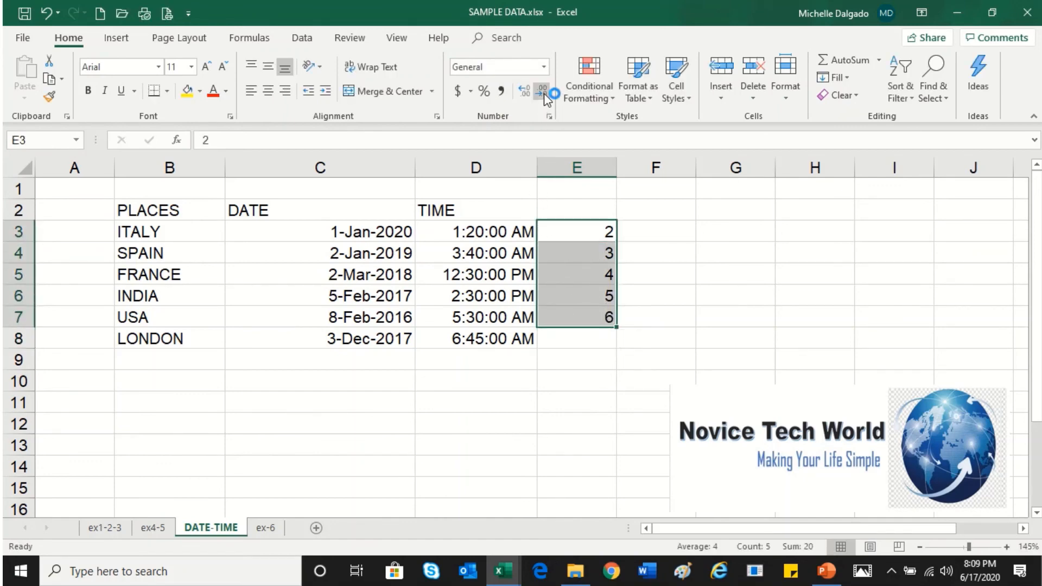
pyautogui.click(543, 67)
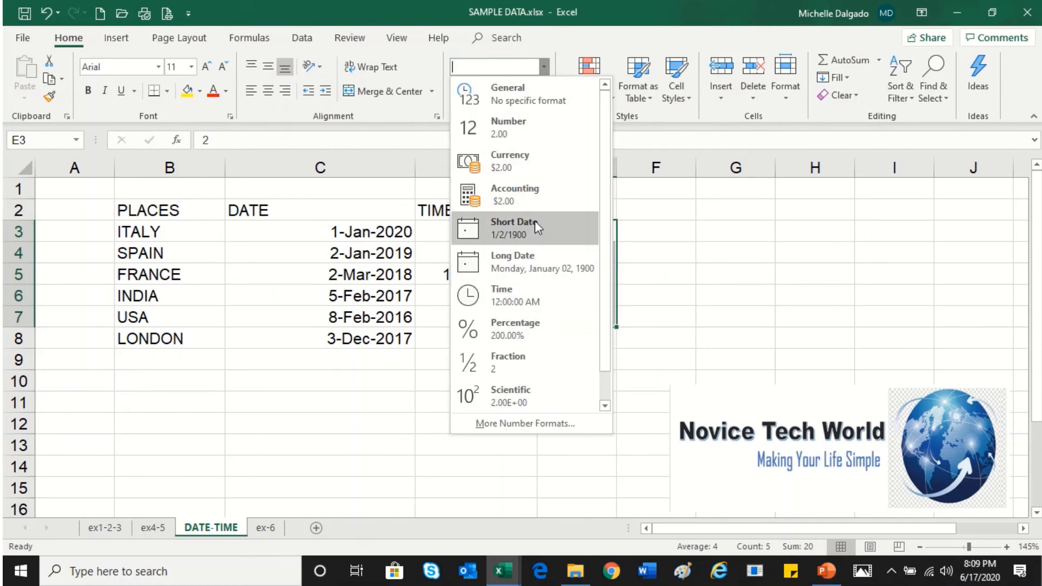
pyautogui.click(550, 165)
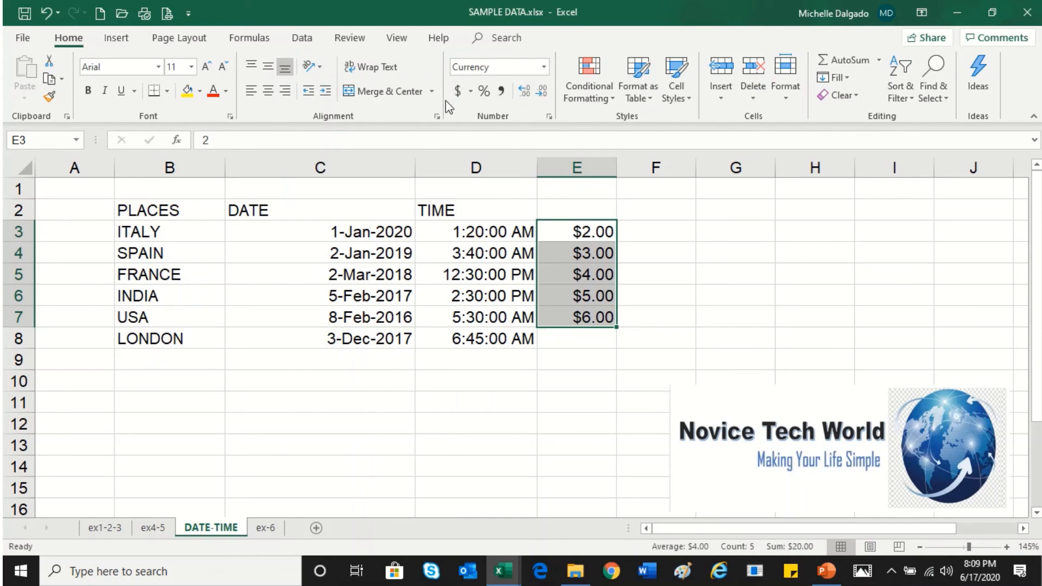
# Apply the Accounting format to E3:E7 with the £ English (United Kingdom) symbol, then with $ English (United States)
pyautogui.click(470, 93)
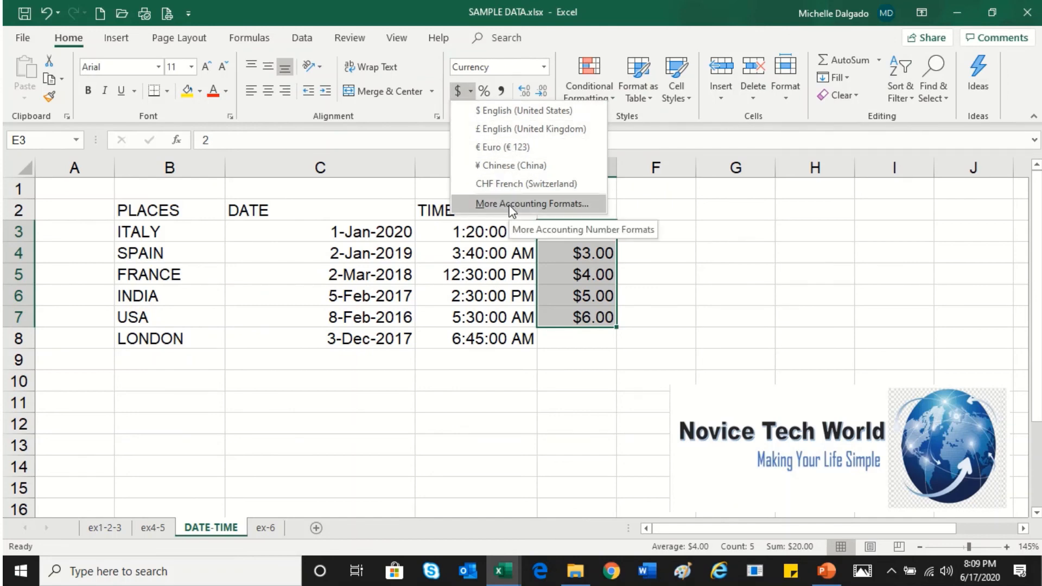
pyautogui.click(510, 132)
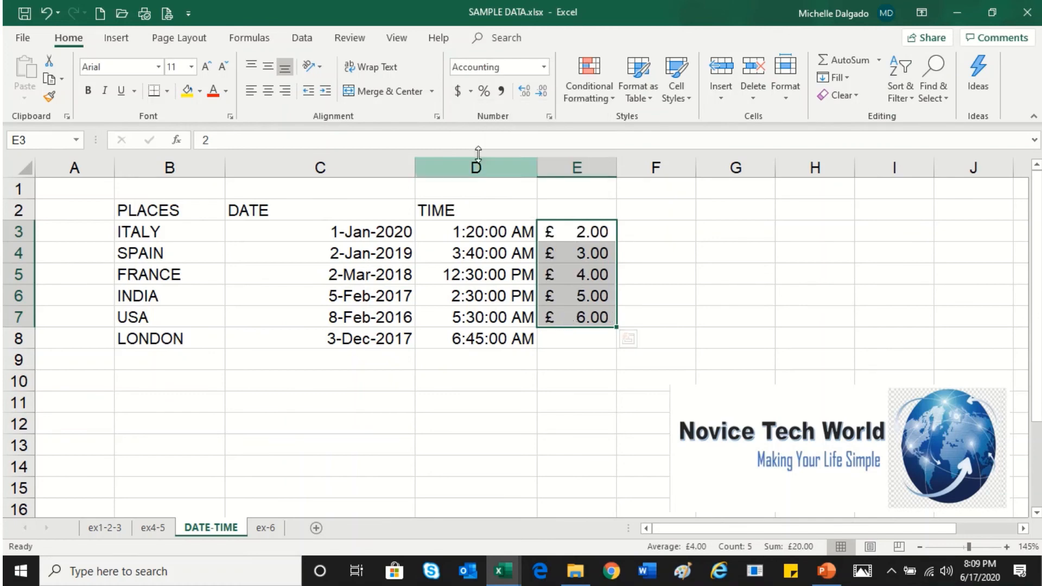
pyautogui.click(470, 92)
pyautogui.click(494, 112)
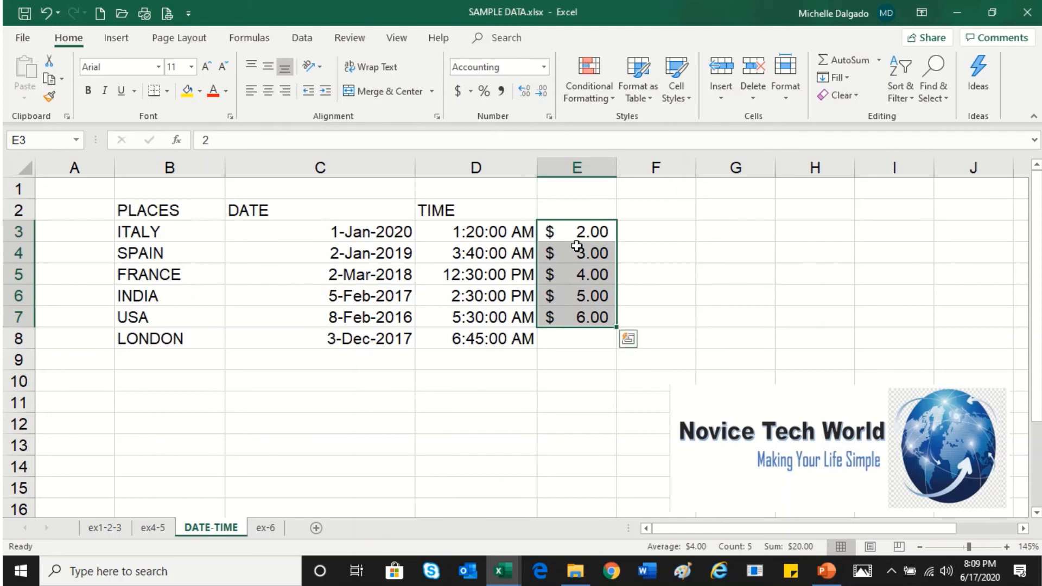
# Apply Percent Style to E3:E7
pyautogui.click(485, 92)
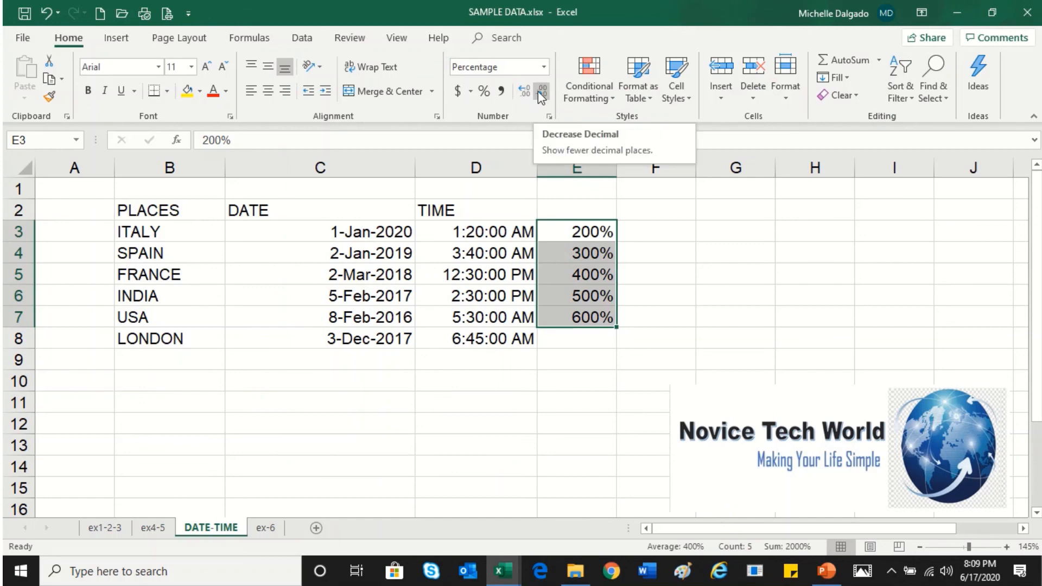
# Apply Comma Style to E3:E7, then enter 10,000 in cell E3
pyautogui.click(500, 92)
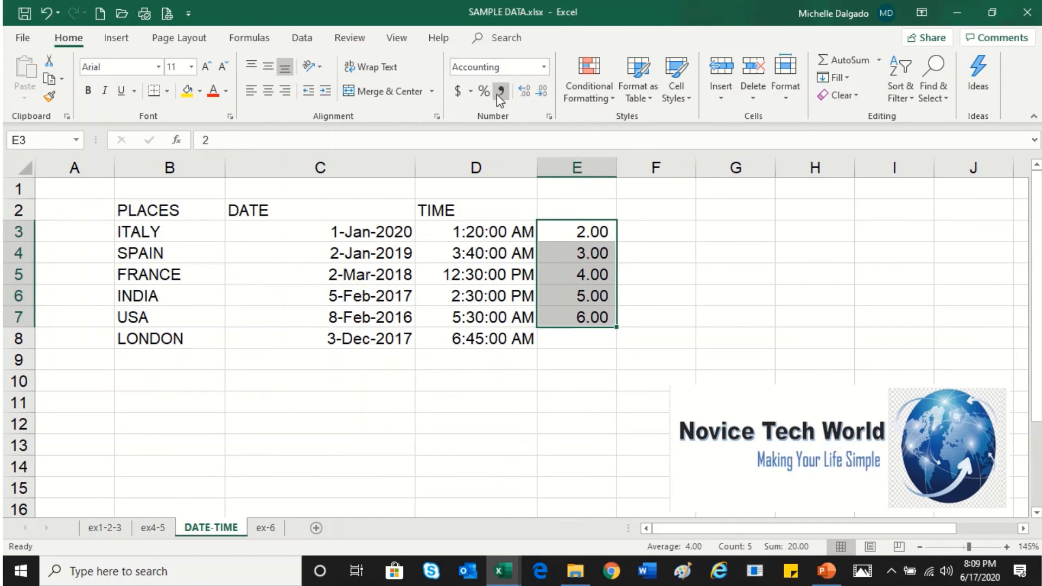
pyautogui.click(582, 232)
pyautogui.write('10,0000')
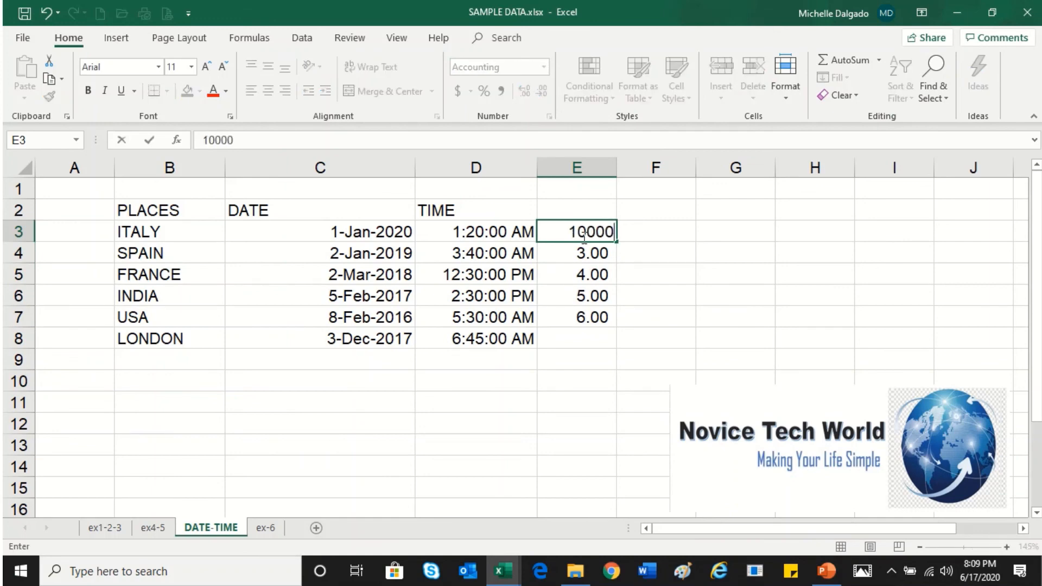
pyautogui.press('Return')
# Decrease E3's decimal places to none, then increase them to four decimal places
pyautogui.click(582, 239)
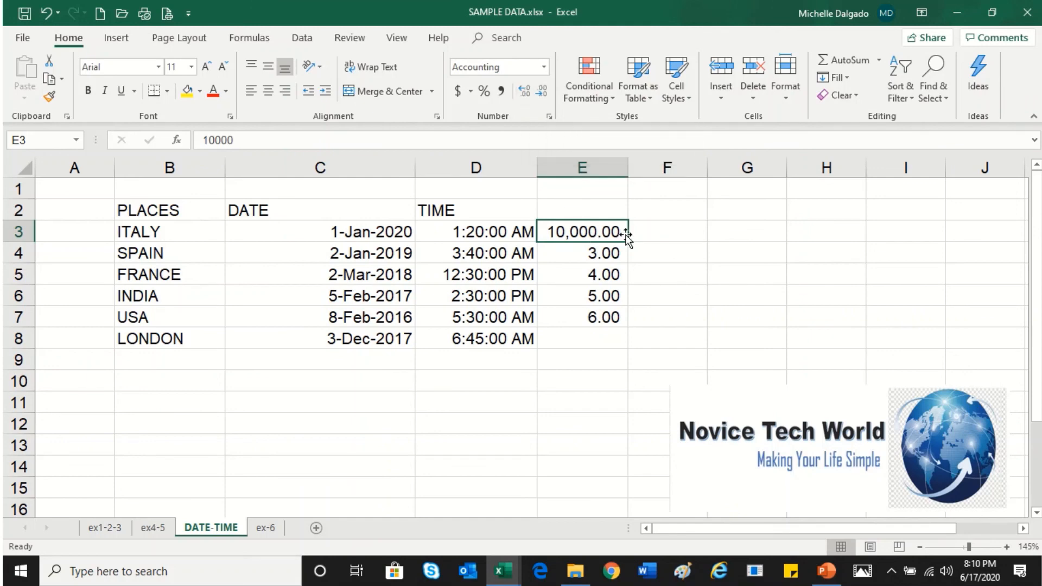
pyautogui.click(544, 98)
pyautogui.click(544, 97)
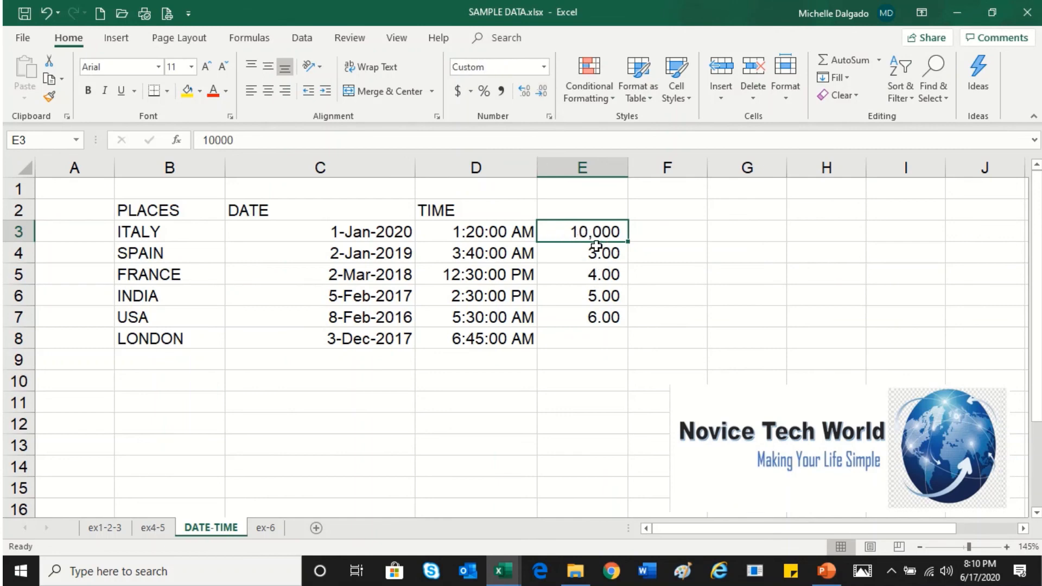
pyautogui.click(525, 92)
pyautogui.click(524, 92)
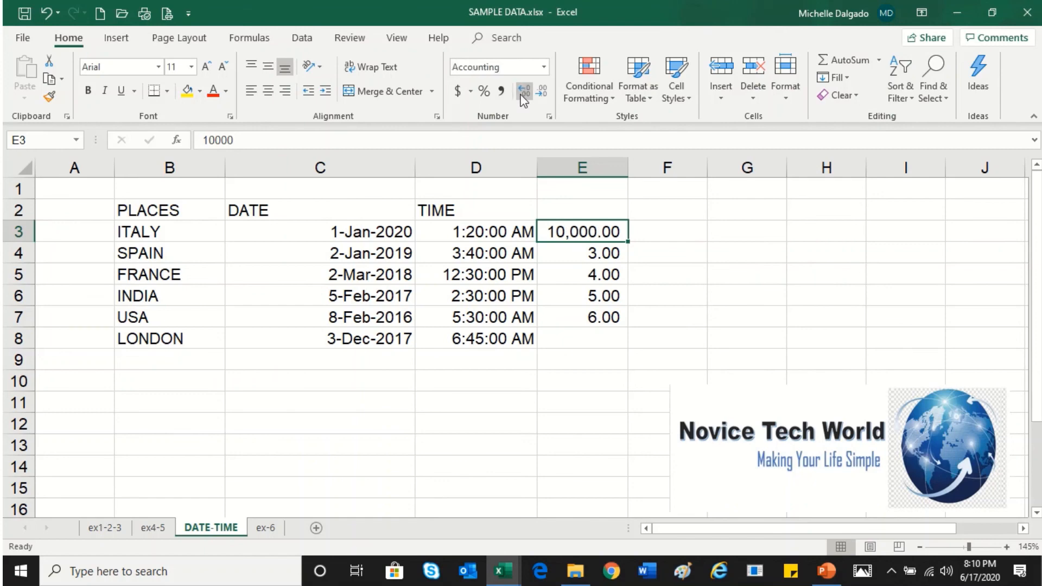
pyautogui.click(524, 93)
pyautogui.click(524, 93)
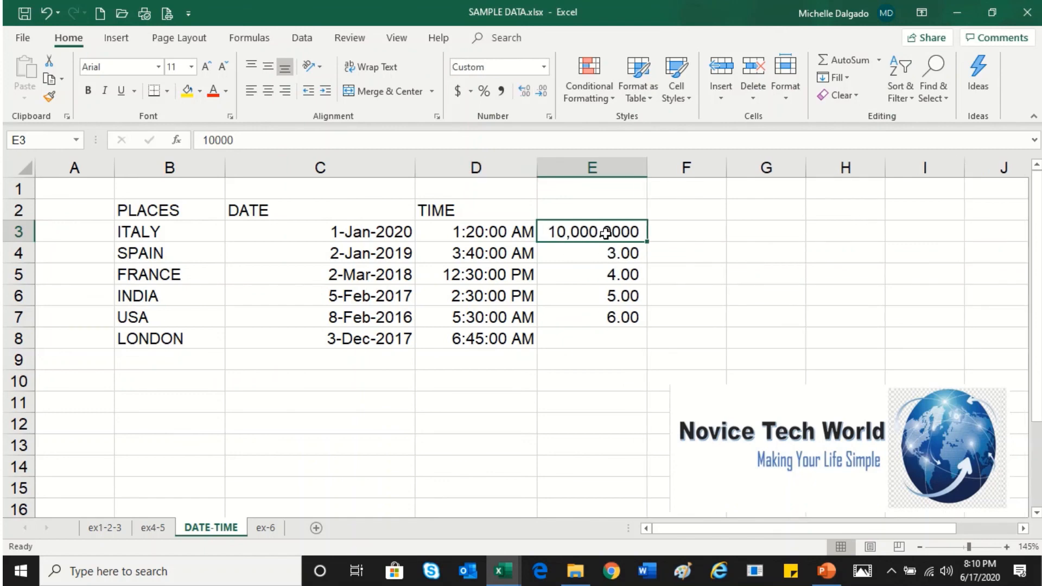
# Apply the Number format to E3:E8 and toggle its decimal places between three and two, finishing at two
pyautogui.moveTo(571, 232); pyautogui.dragTo(588, 337)
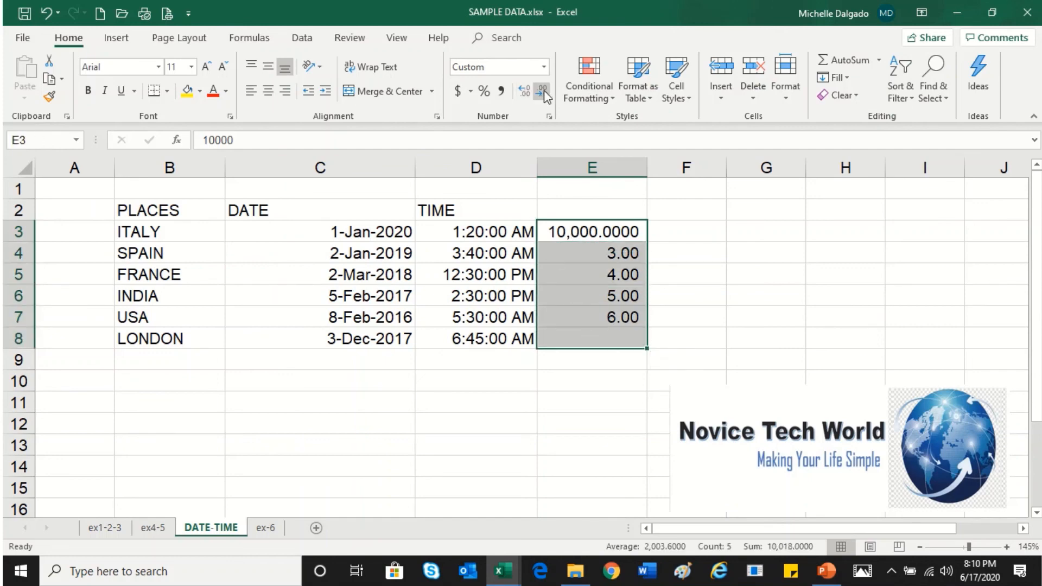
pyautogui.click(543, 68)
pyautogui.click(524, 125)
pyautogui.click(524, 93)
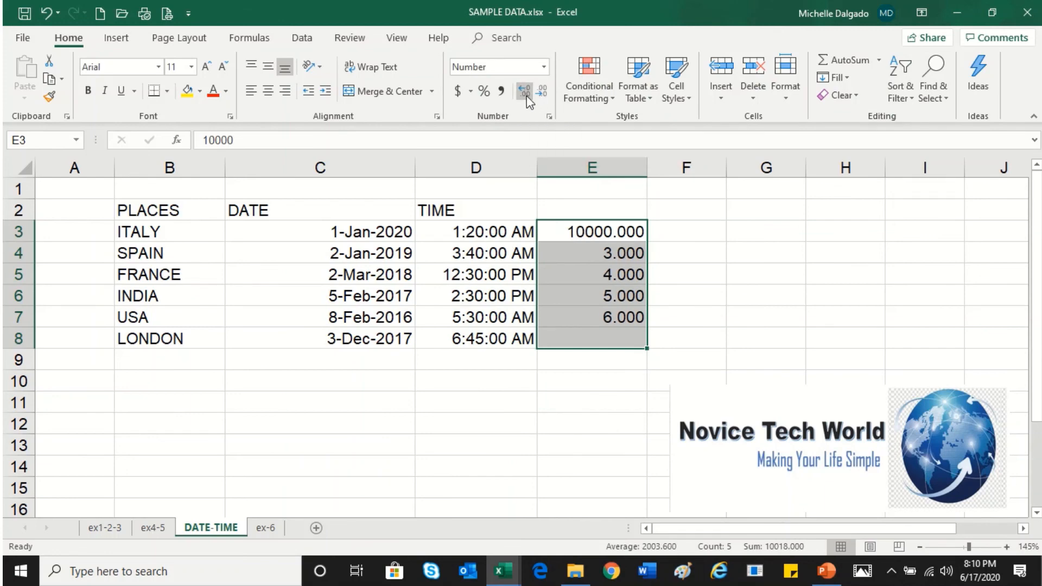
pyautogui.click(542, 92)
pyautogui.click(525, 92)
pyautogui.click(541, 91)
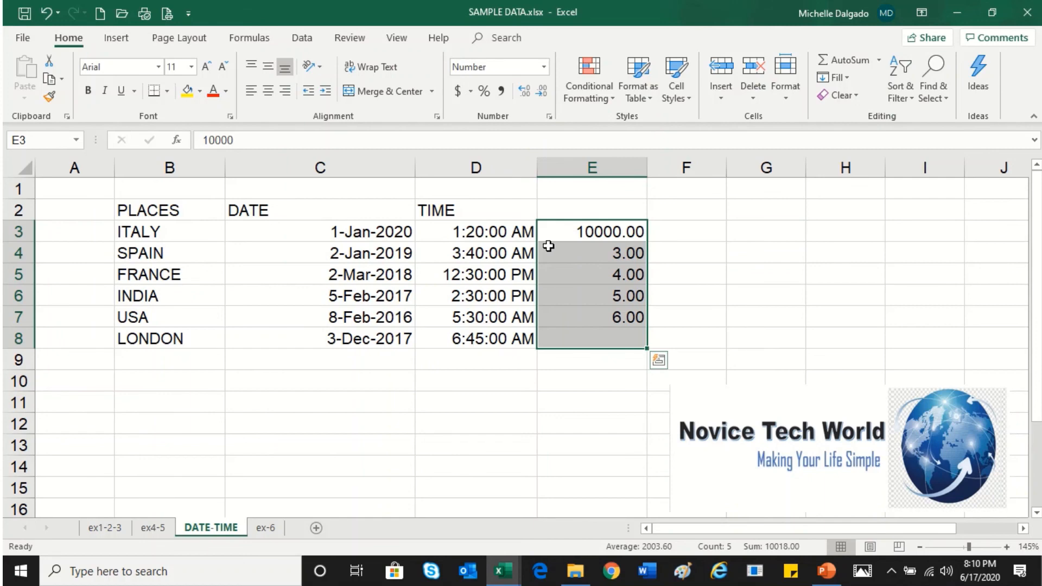